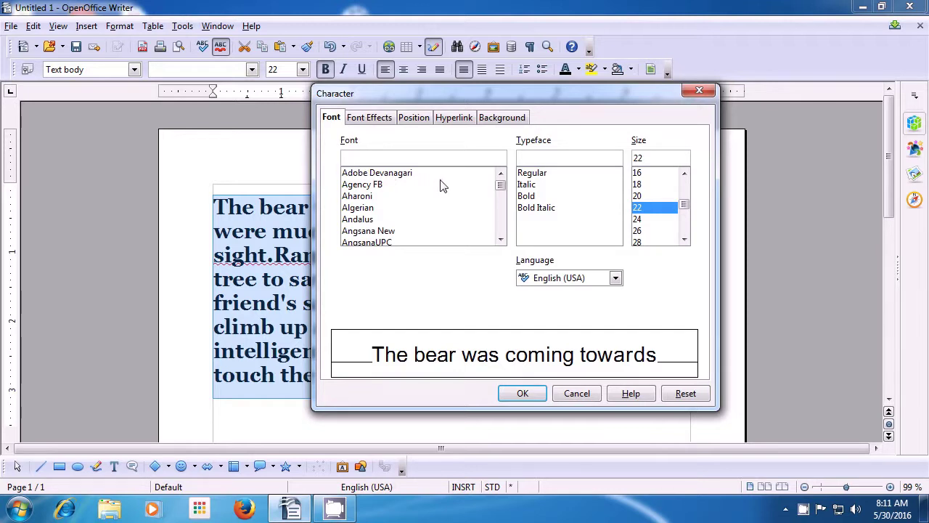
# Change the font of the selected bear story paragraph to Agency FB.
pyautogui.moveTo(500, 188); pyautogui.dragTo(502, 225)
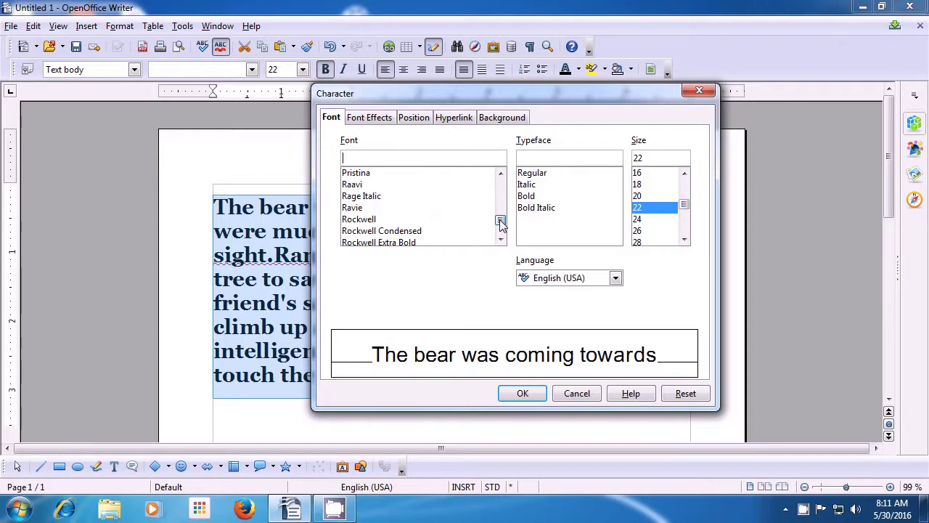
pyautogui.moveTo(500, 221); pyautogui.dragTo(500, 183)
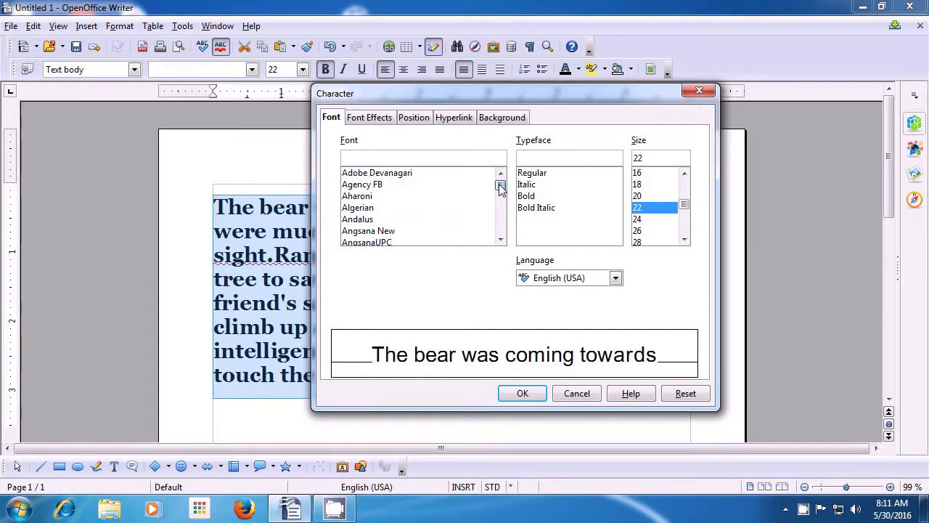
pyautogui.click(410, 187)
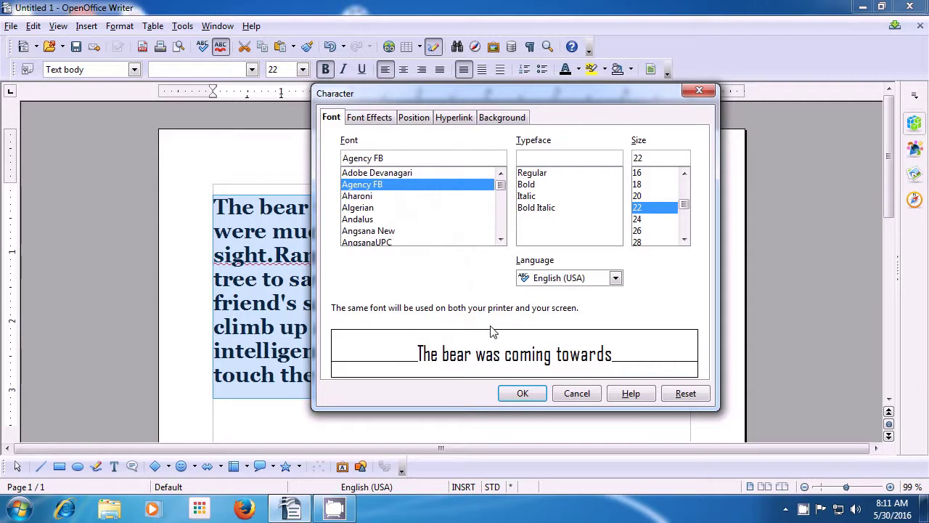
pyautogui.click(513, 396)
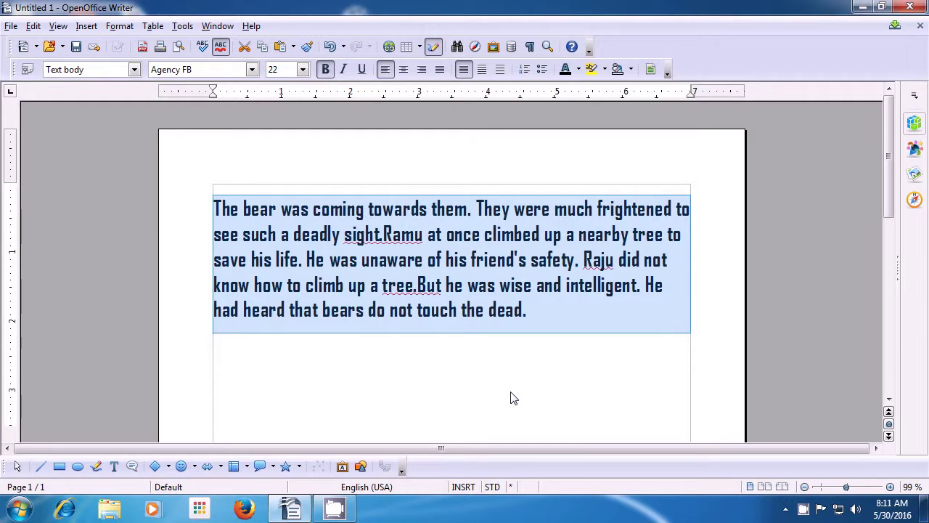
pyautogui.click(510, 397)
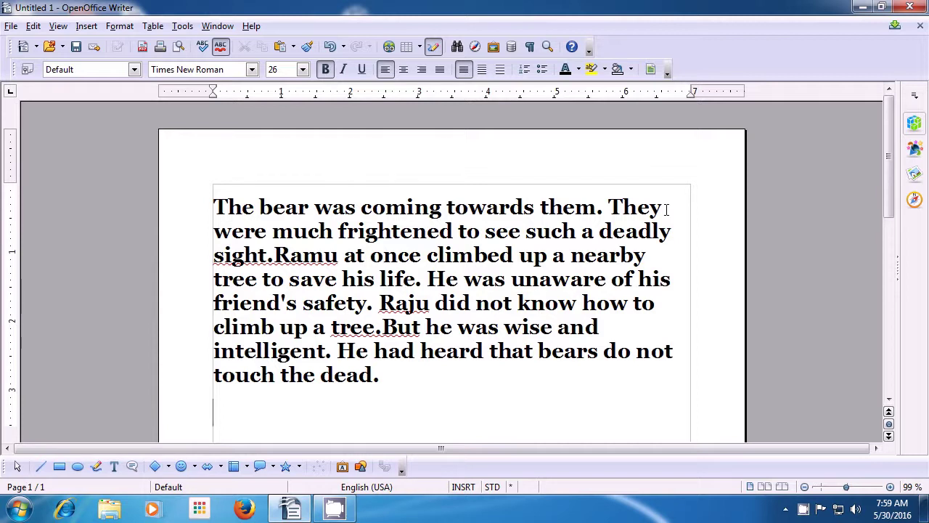
# Set the font size of the whole document text to 22 in the character formatting.
pyautogui.hotkey('ctrl', 'a')
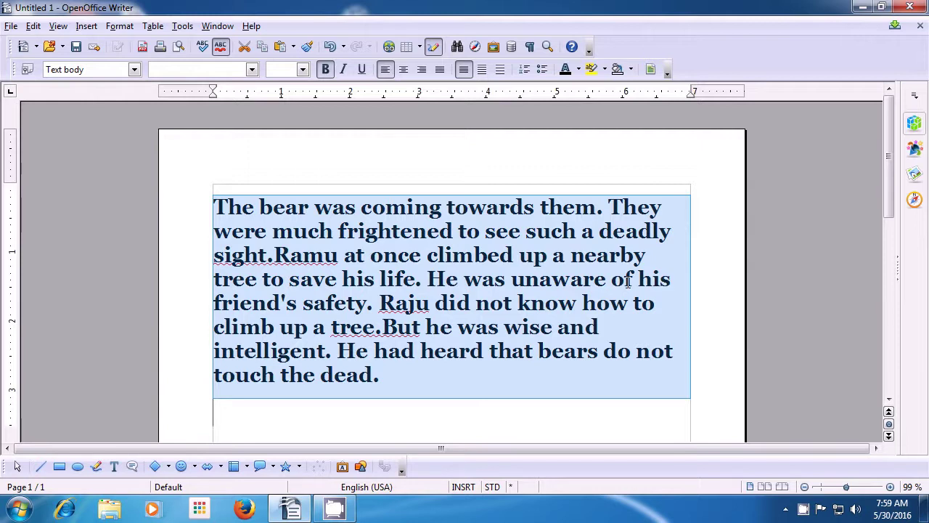
pyautogui.click(120, 27)
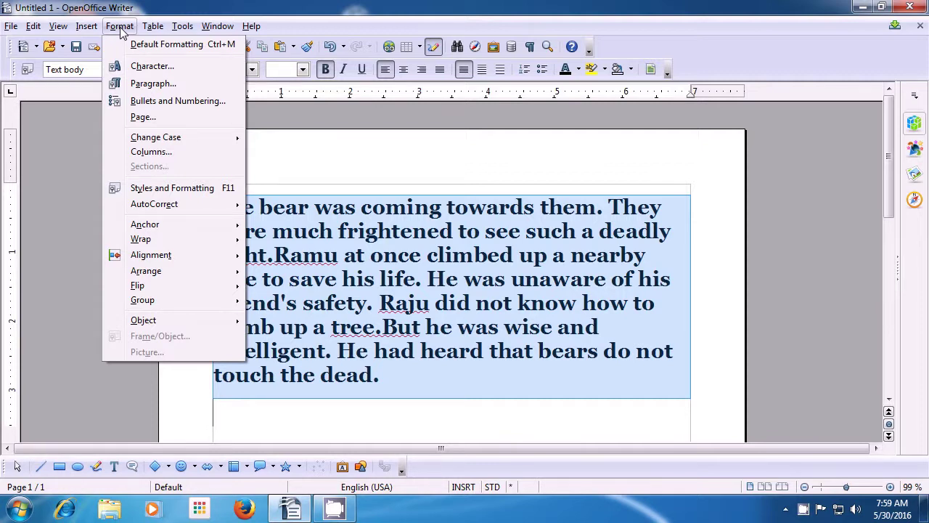
pyautogui.click(132, 66)
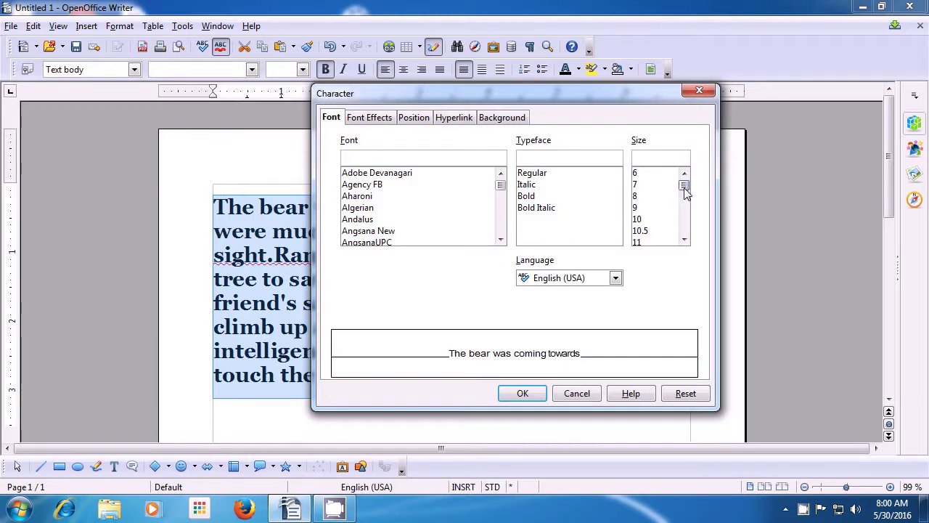
pyautogui.moveTo(685, 189); pyautogui.dragTo(687, 230)
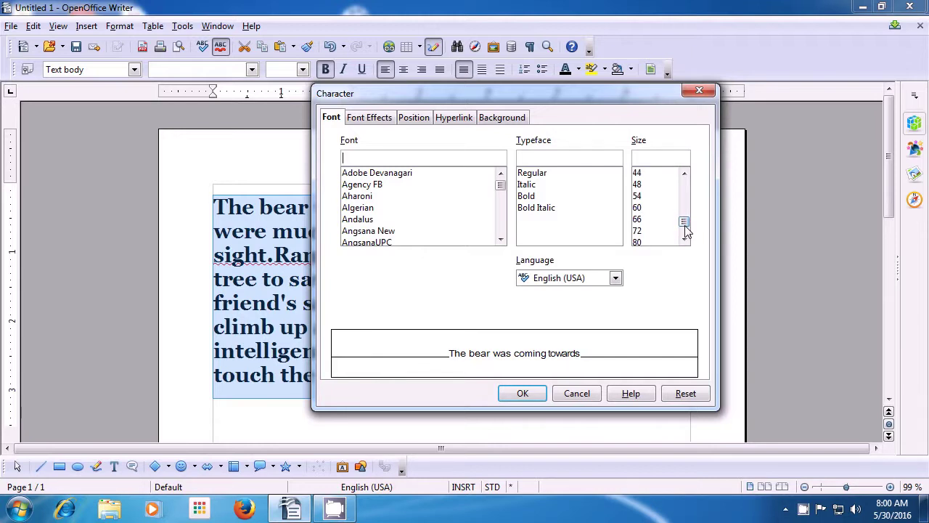
pyautogui.moveTo(686, 226); pyautogui.dragTo(685, 214)
pyautogui.click(639, 178)
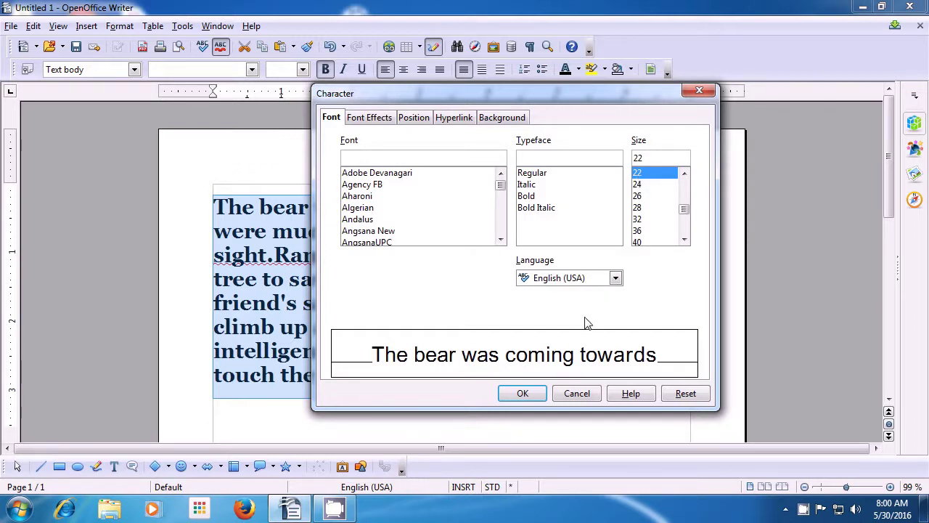
pyautogui.click(523, 394)
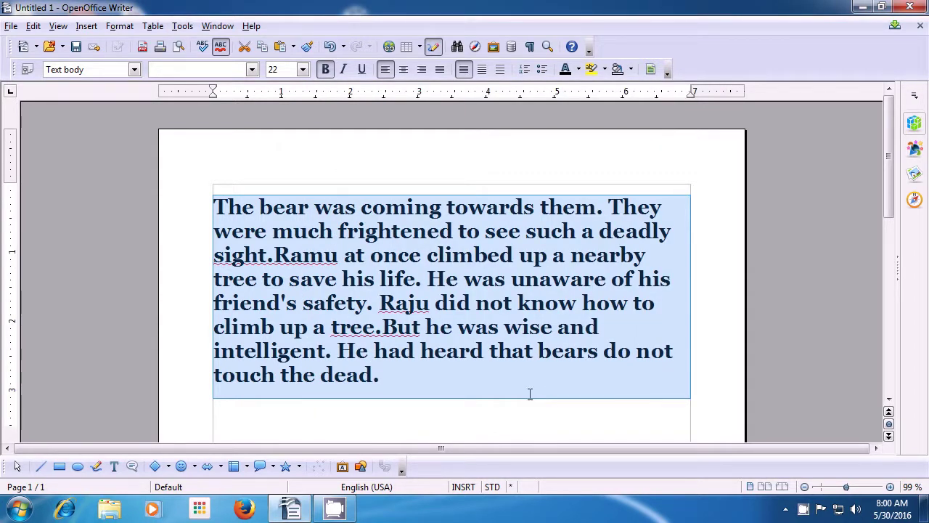
pyautogui.click(492, 336)
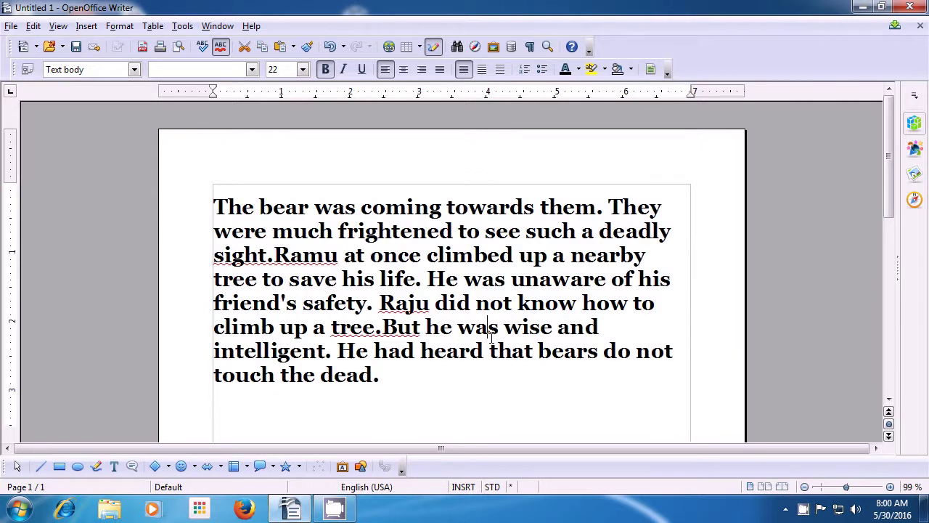
pyautogui.click(802, 508)
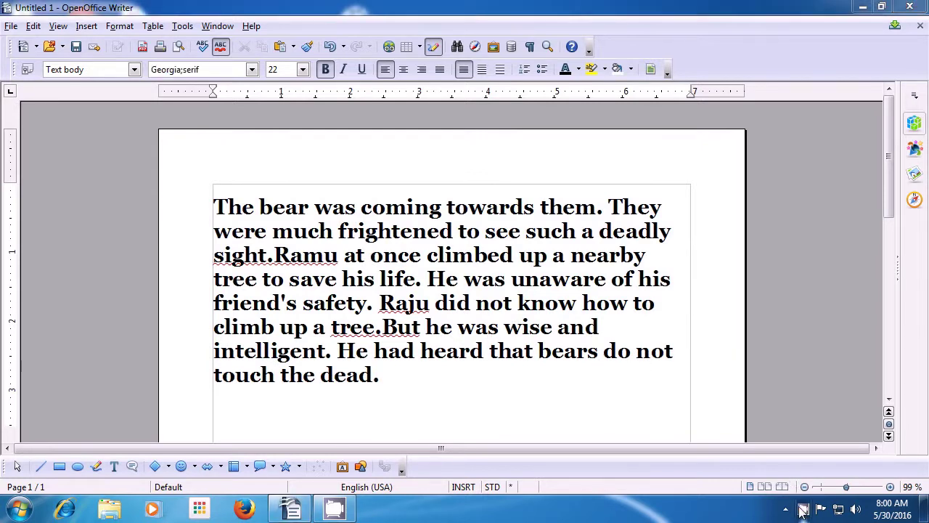
pyautogui.click(202, 190)
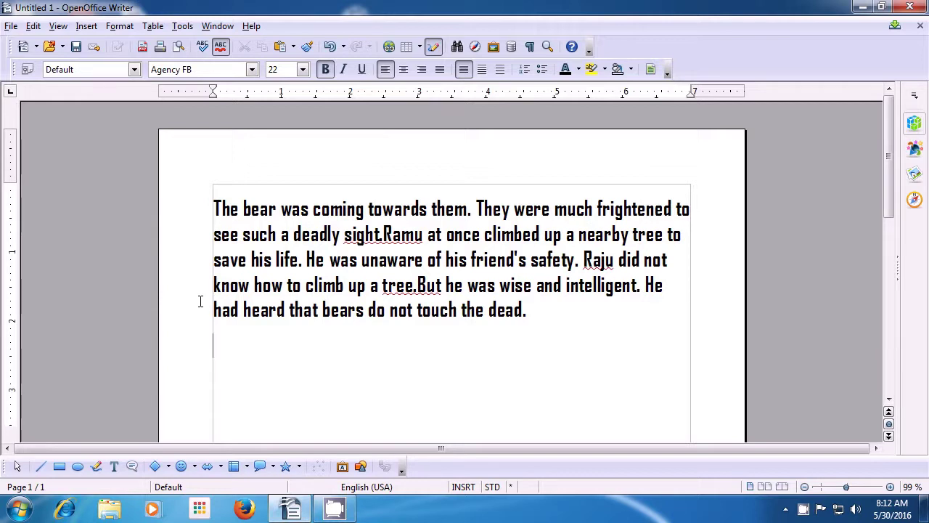
# Apply Dot Dash (Bold) overlining to the whole document text through the character font effects.
pyautogui.hotkey('ctrl', 'a')
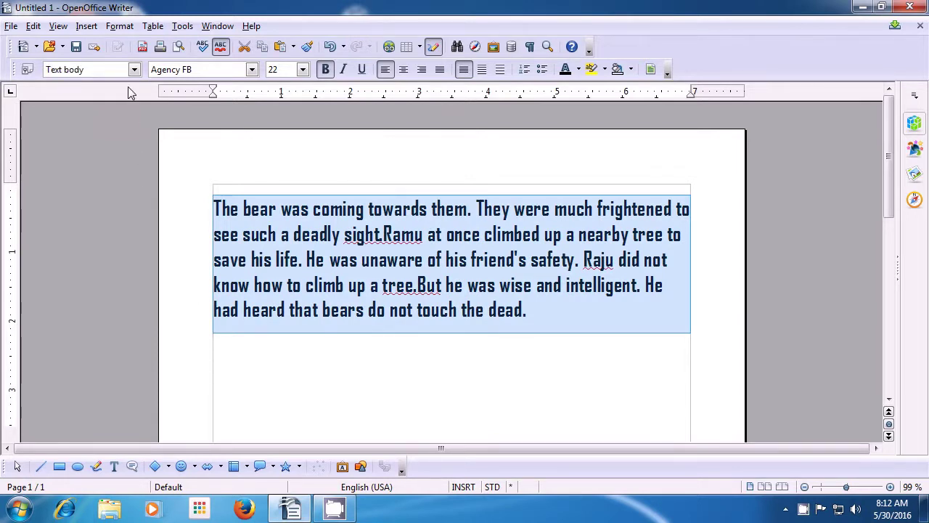
pyautogui.click(120, 26)
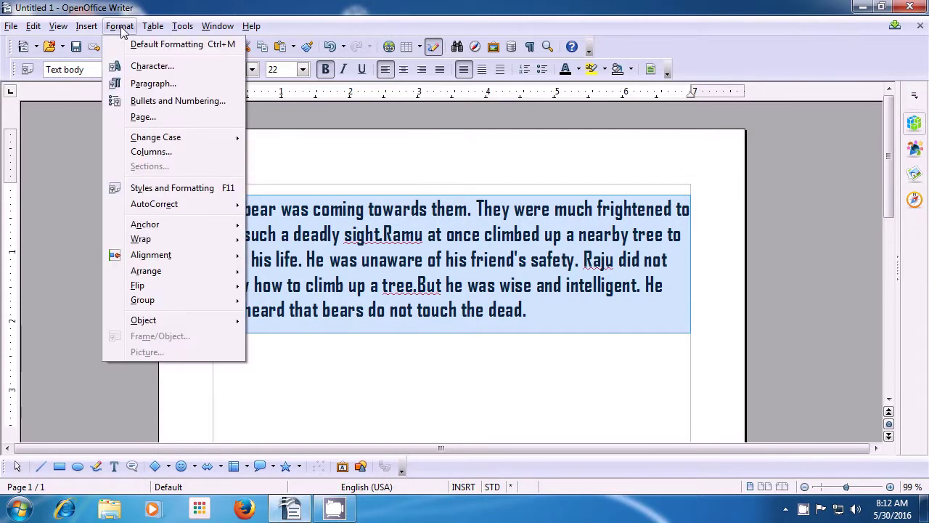
pyautogui.click(138, 66)
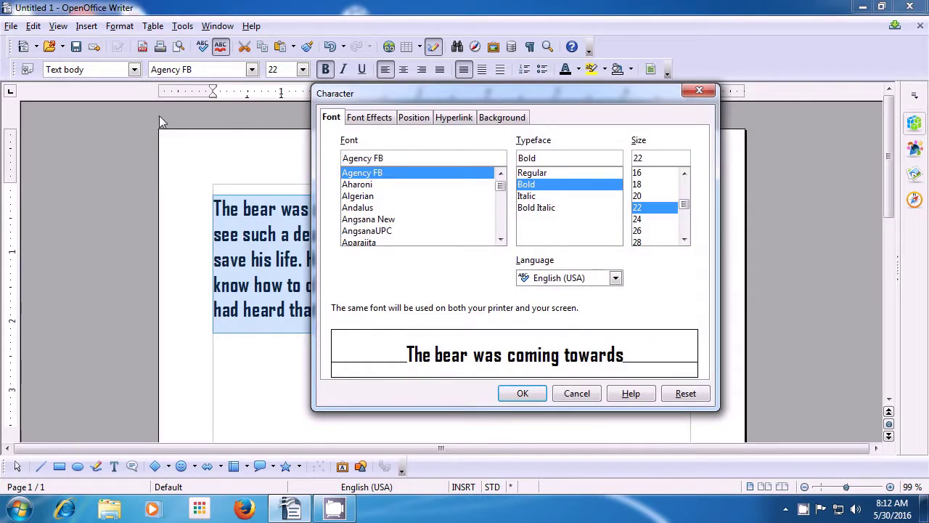
pyautogui.click(368, 119)
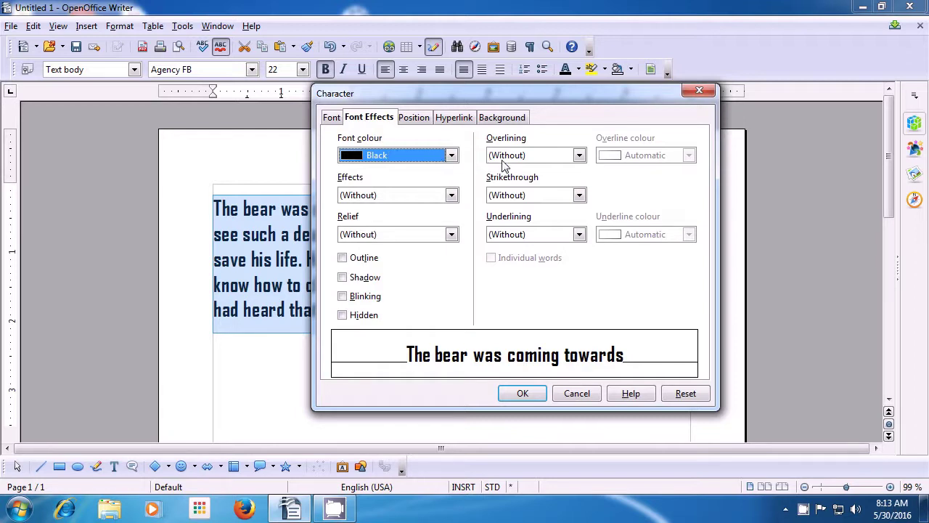
pyautogui.click(579, 156)
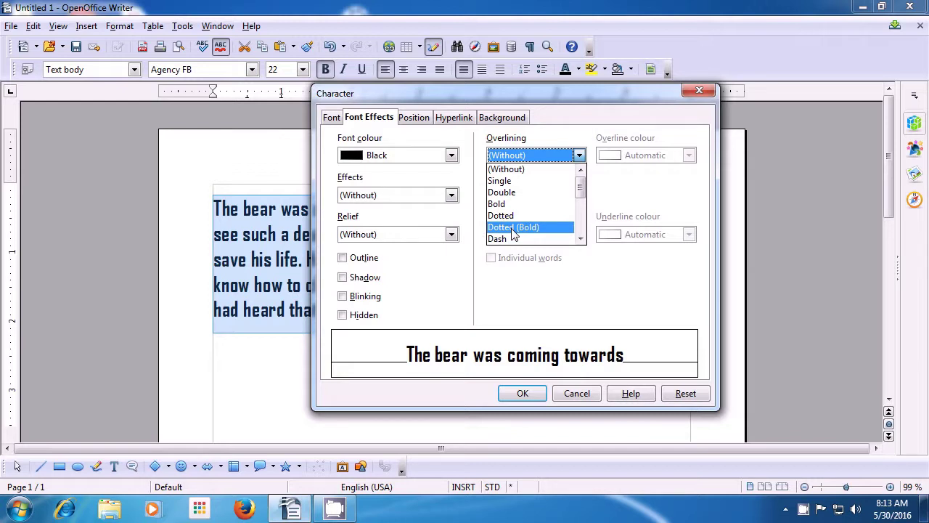
pyautogui.moveTo(581, 190); pyautogui.dragTo(581, 215)
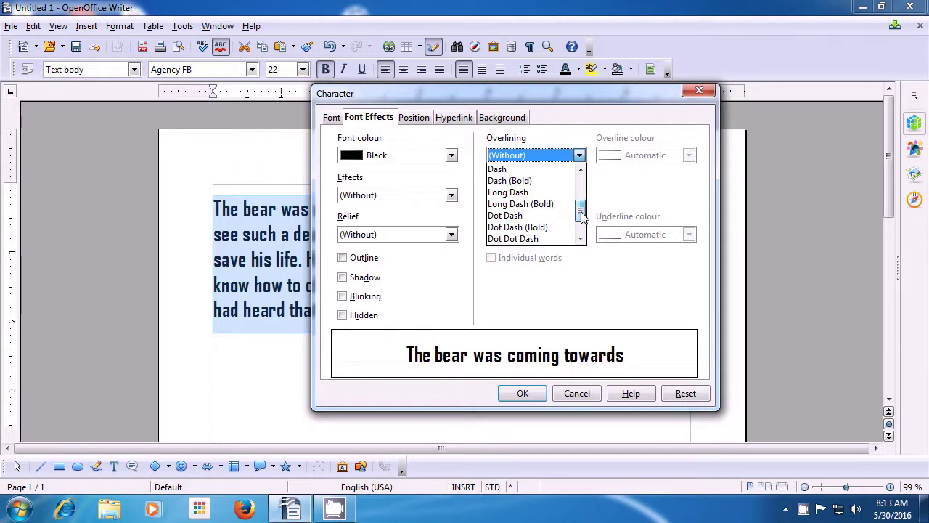
pyautogui.click(517, 227)
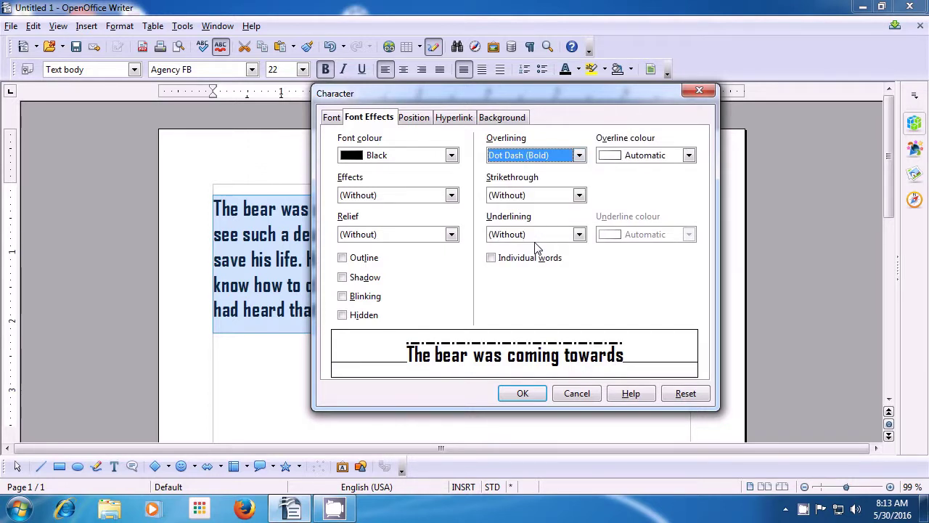
pyautogui.click(523, 393)
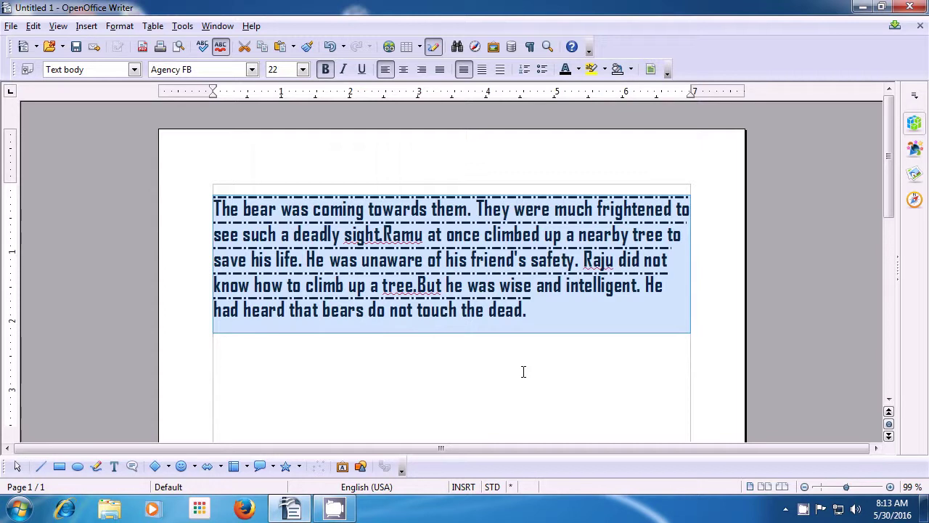
pyautogui.click(522, 371)
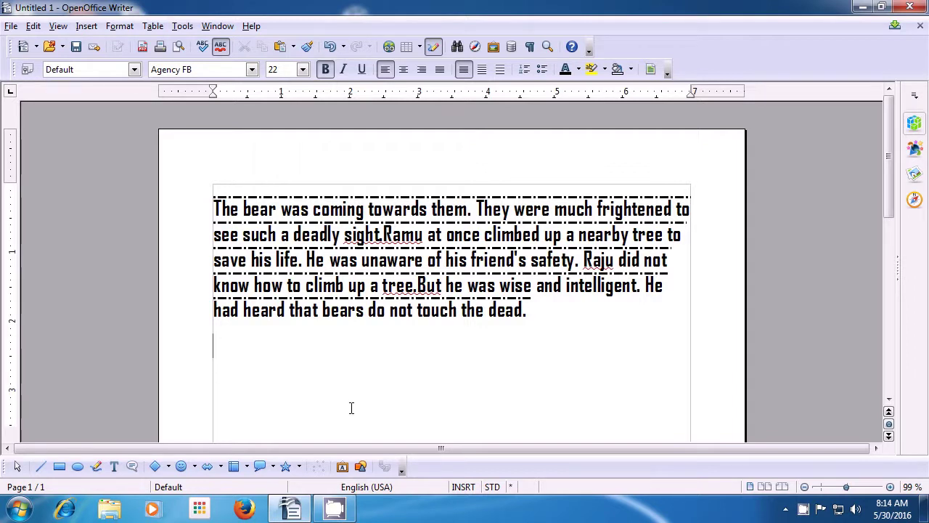
# Set the font colour of the whole document text to Pink 7.
pyautogui.hotkey('ctrl', 'a')
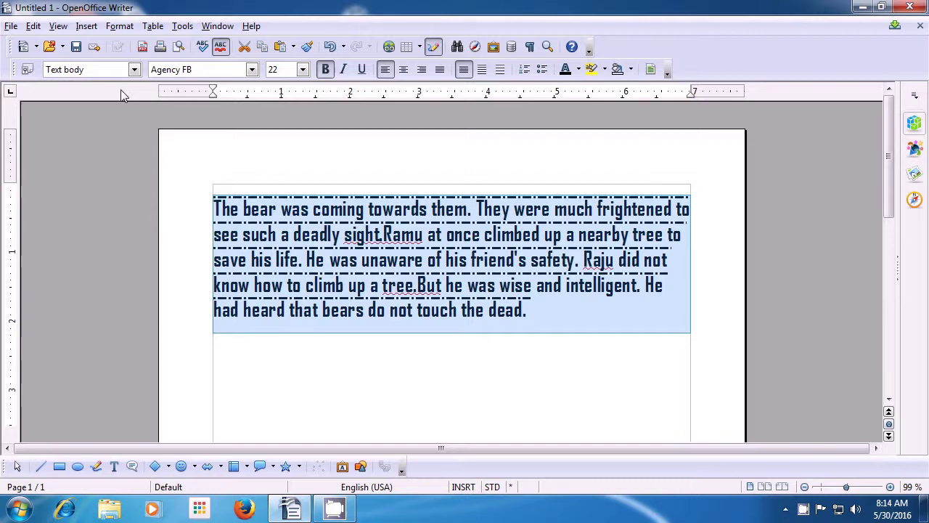
pyautogui.click(120, 28)
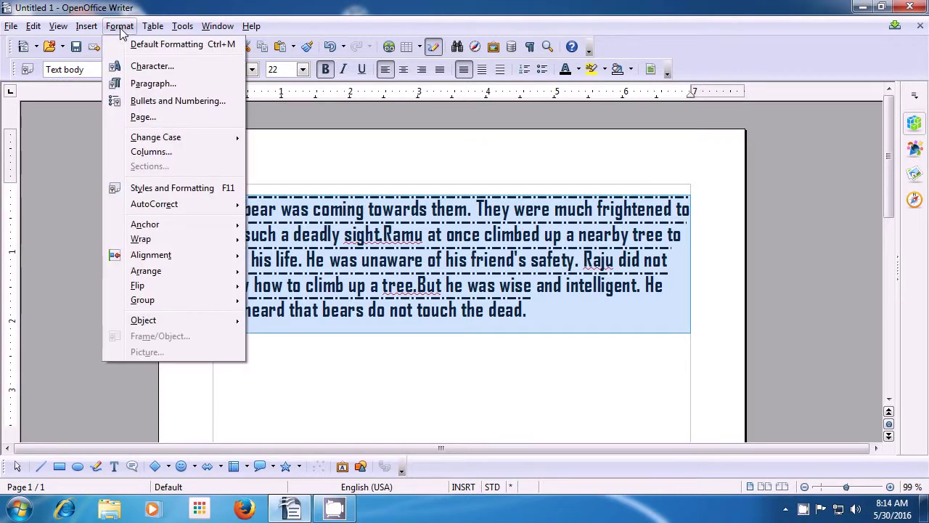
pyautogui.click(131, 66)
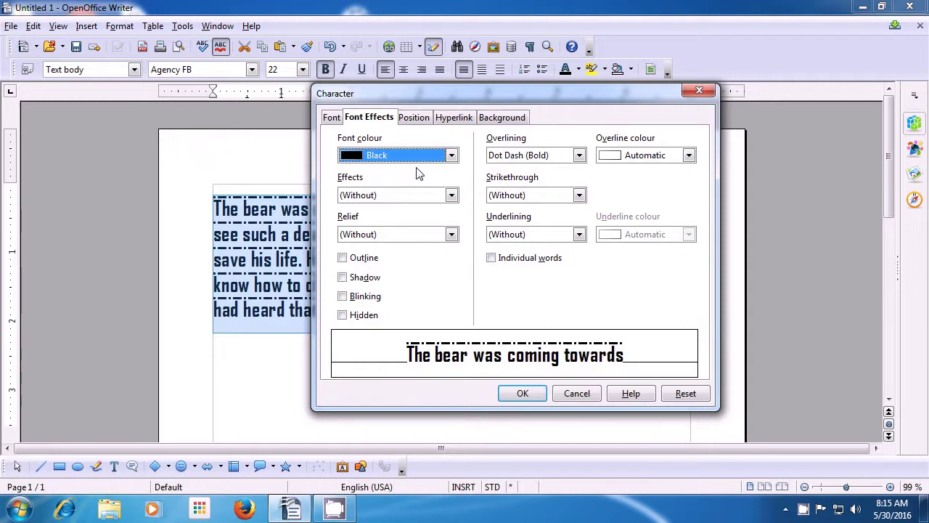
pyautogui.click(451, 156)
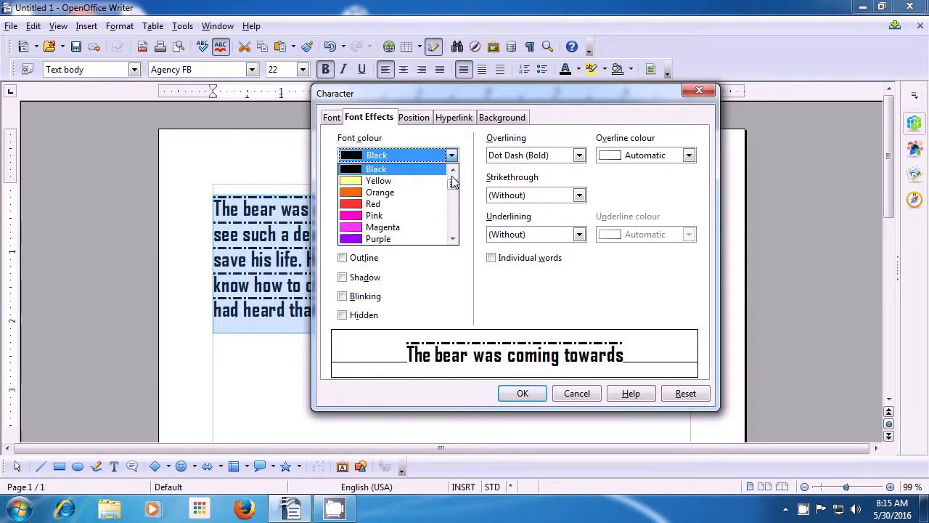
pyautogui.moveTo(453, 186); pyautogui.dragTo(452, 211)
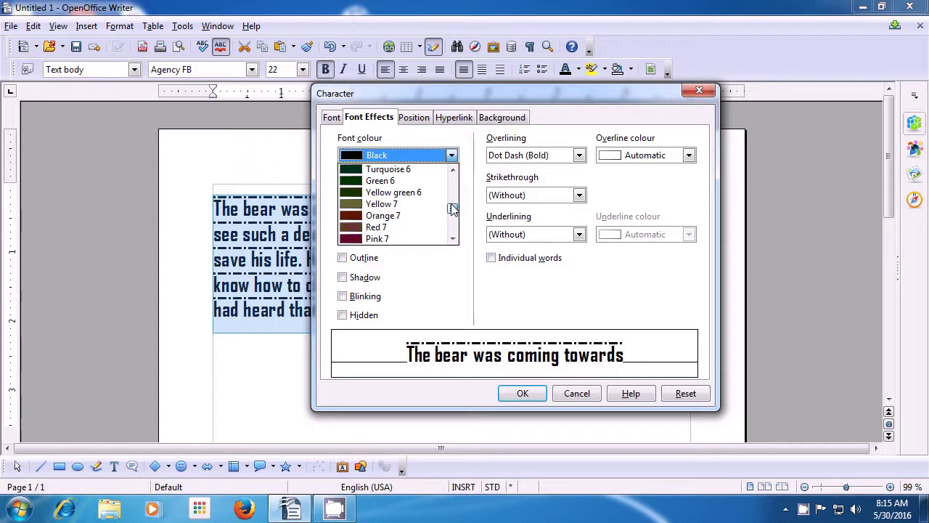
pyautogui.click(386, 239)
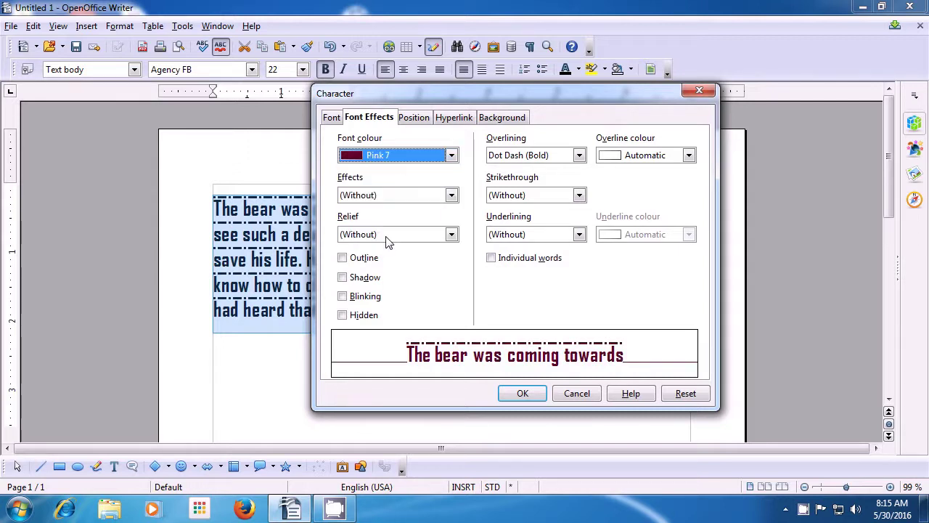
pyautogui.click(520, 394)
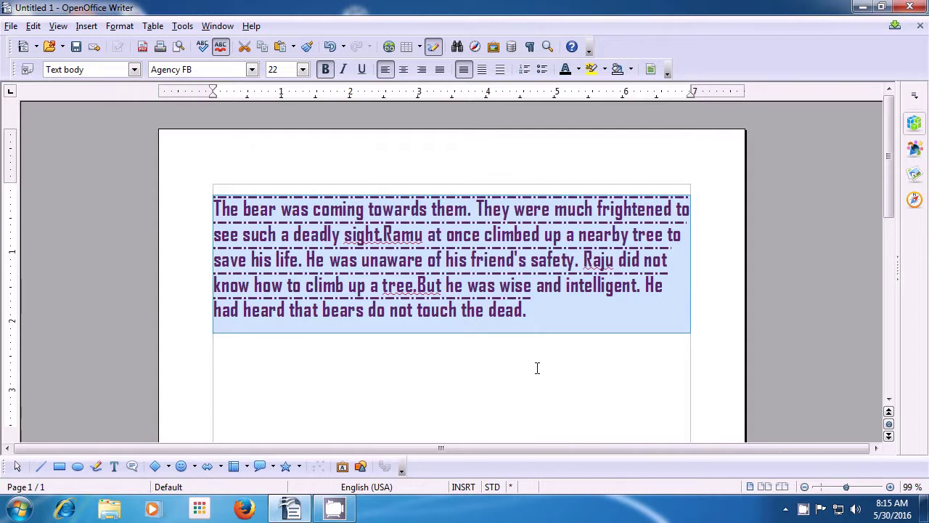
pyautogui.click(537, 368)
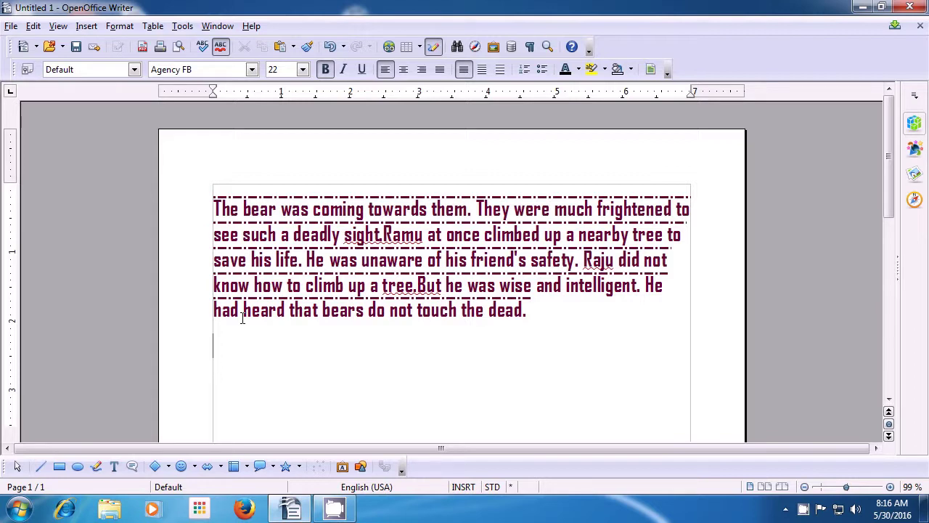
# Apply the Small capitals effect to the whole document text through the character font effects.
pyautogui.hotkey('ctrl', 'a')
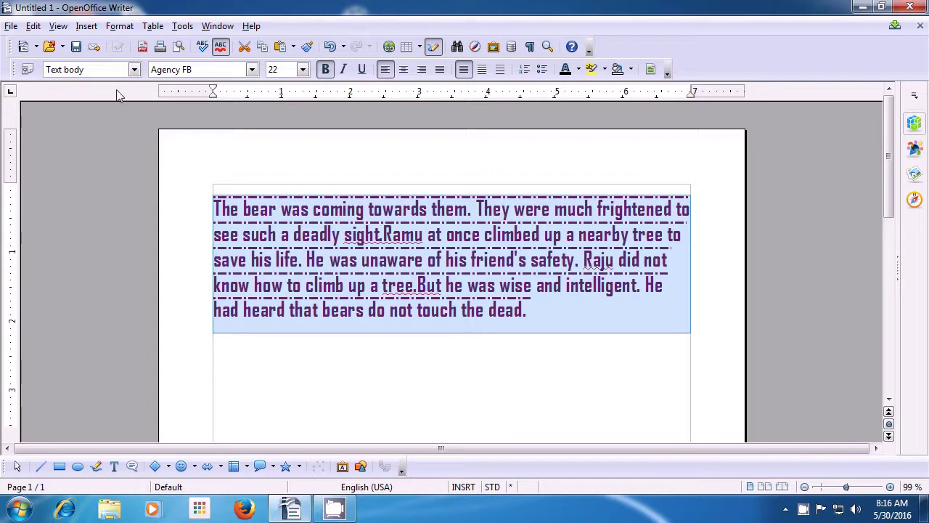
pyautogui.click(113, 29)
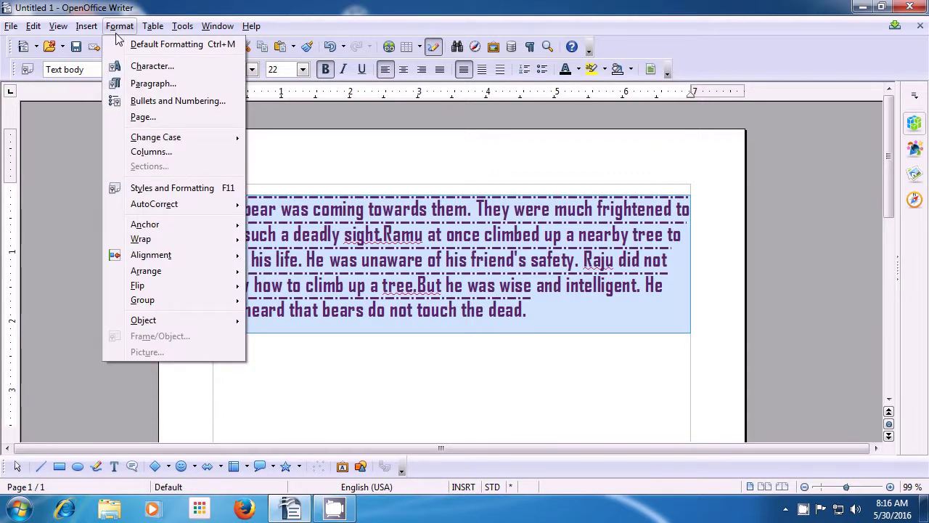
pyautogui.click(130, 68)
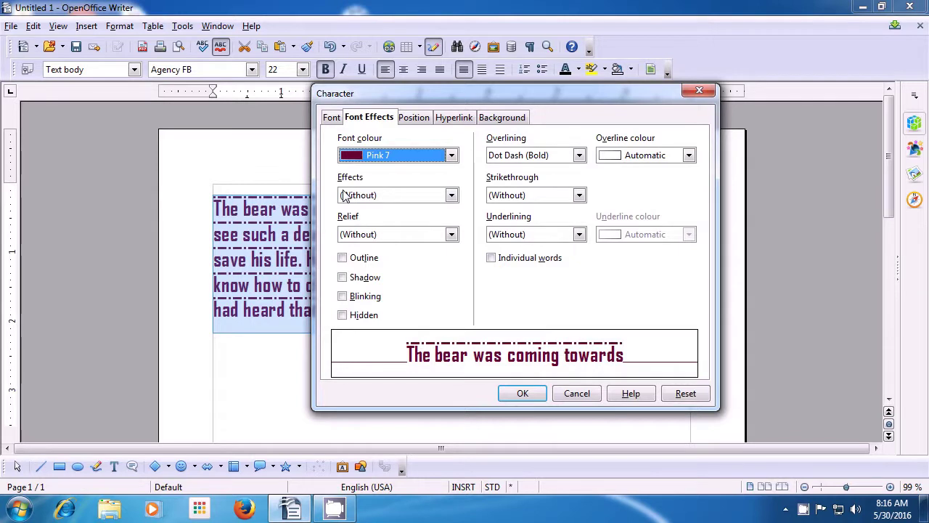
pyautogui.click(452, 196)
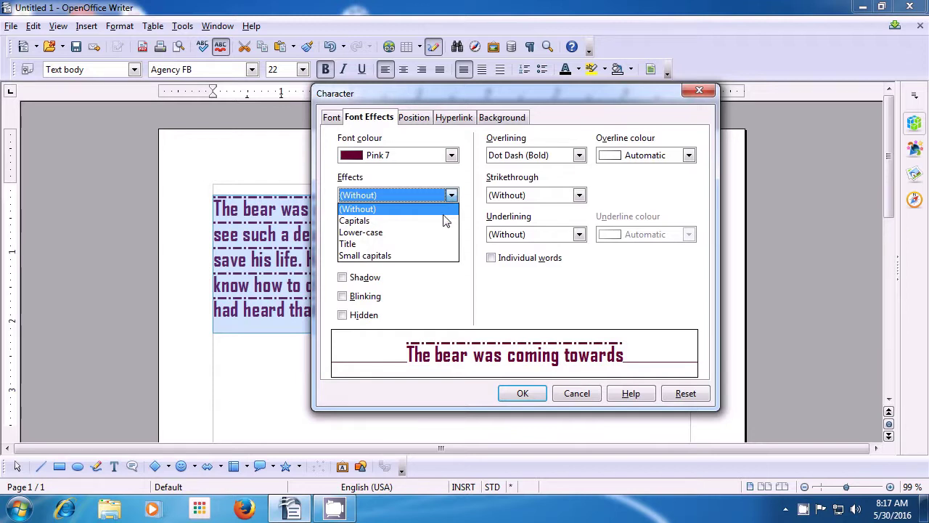
pyautogui.click(440, 256)
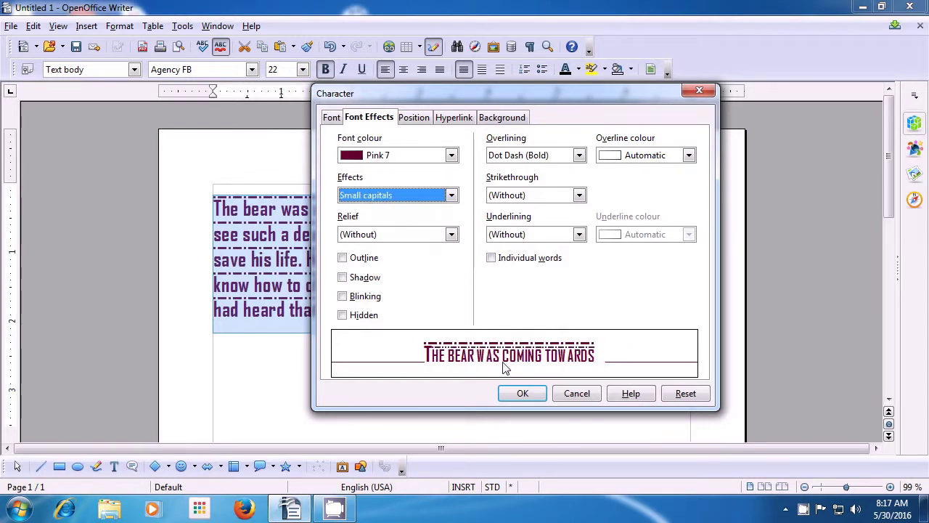
pyautogui.click(517, 393)
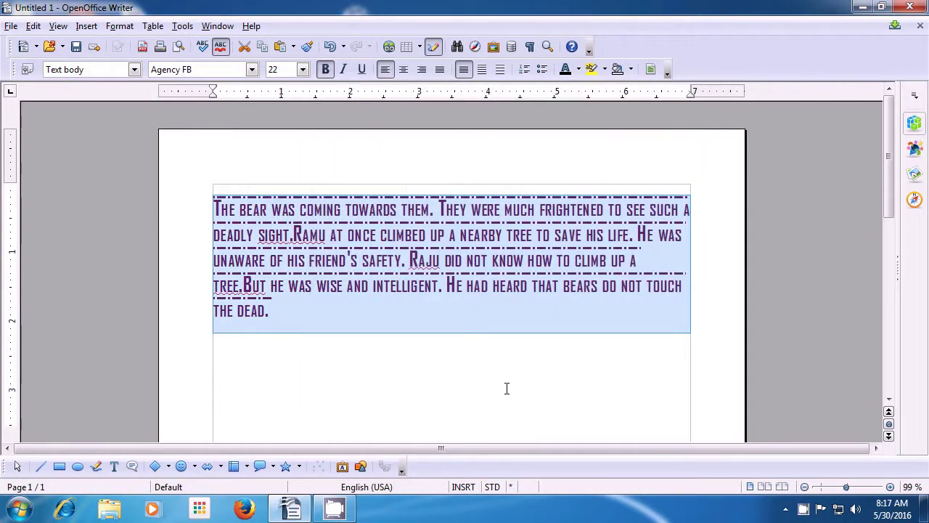
pyautogui.click(507, 388)
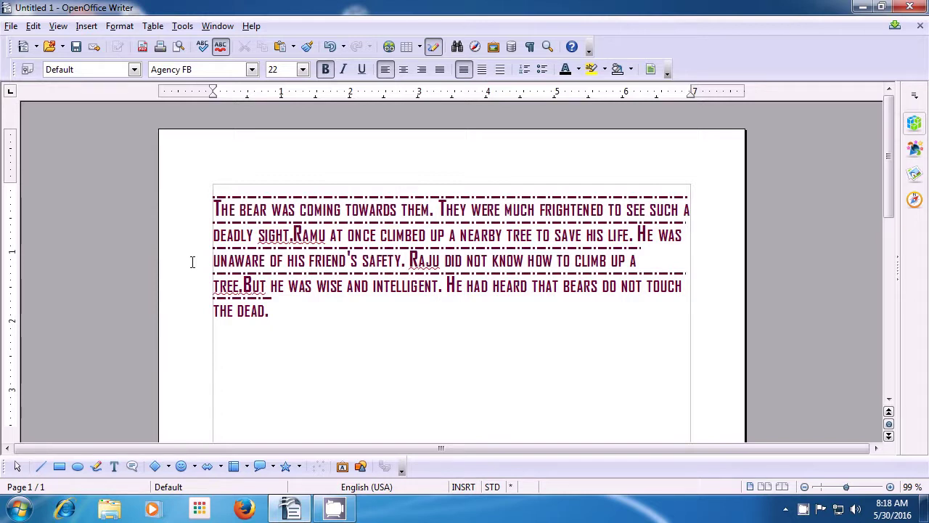
# Apply Dot Dash (Bold) underlining to the whole document text through the character font effects.
pyautogui.hotkey('ctrl', 'a')
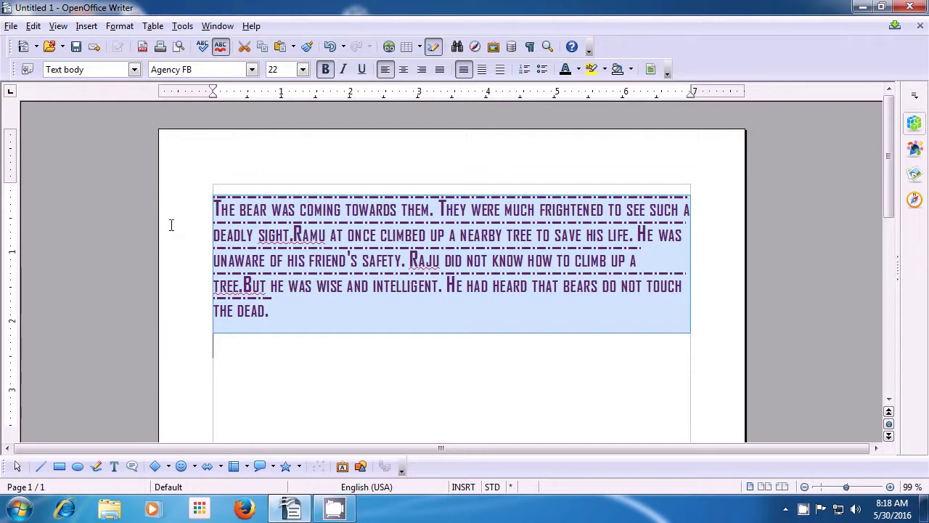
pyautogui.click(115, 32)
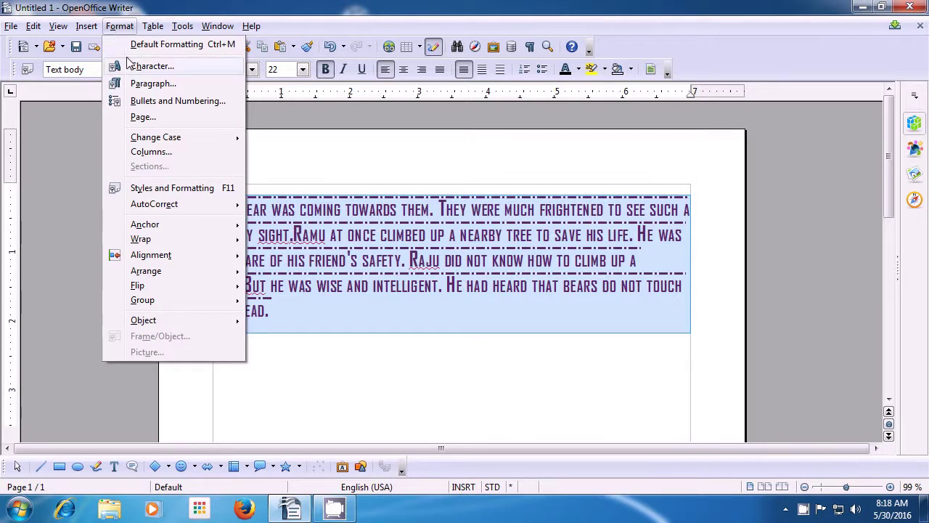
pyautogui.click(152, 66)
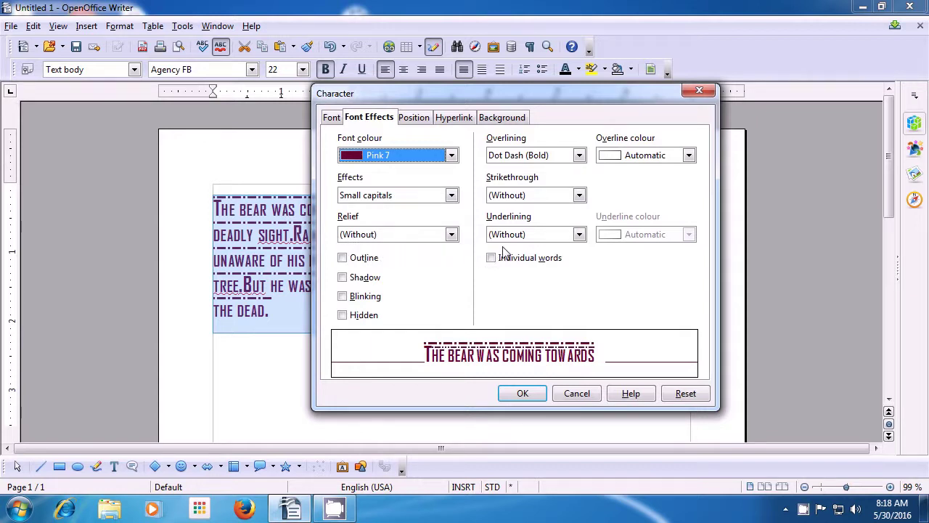
pyautogui.click(580, 235)
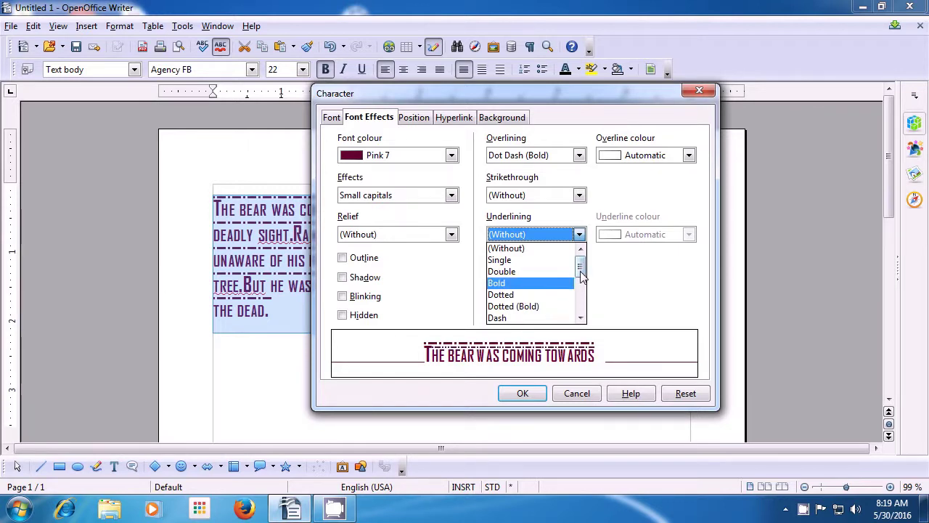
pyautogui.moveTo(581, 274); pyautogui.dragTo(582, 294)
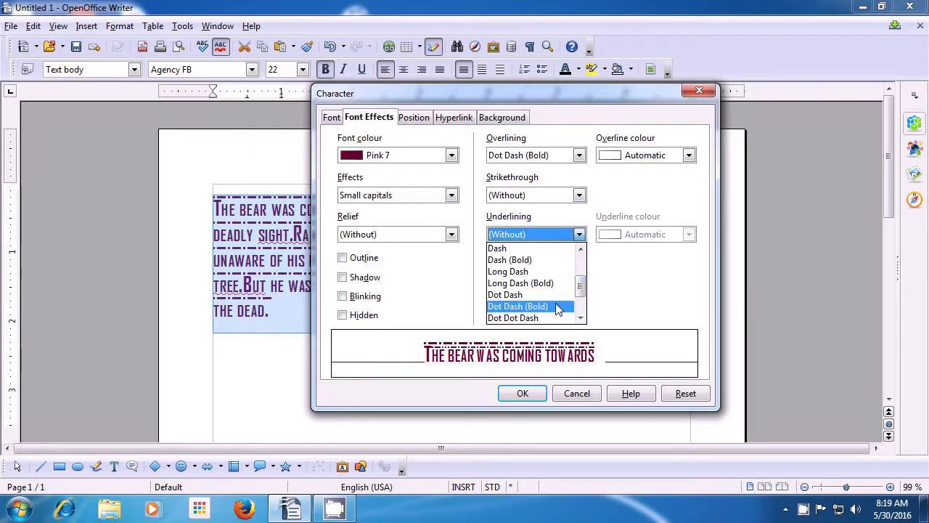
pyautogui.click(557, 307)
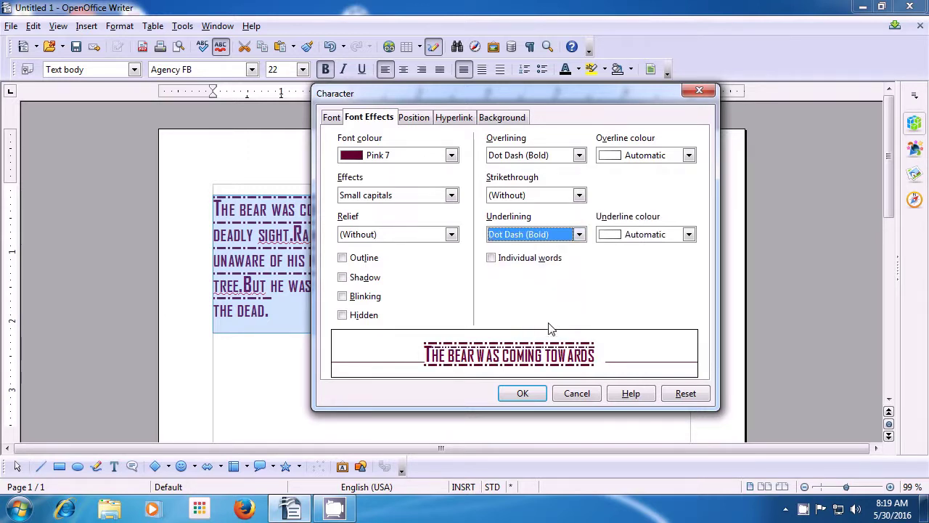
pyautogui.click(523, 393)
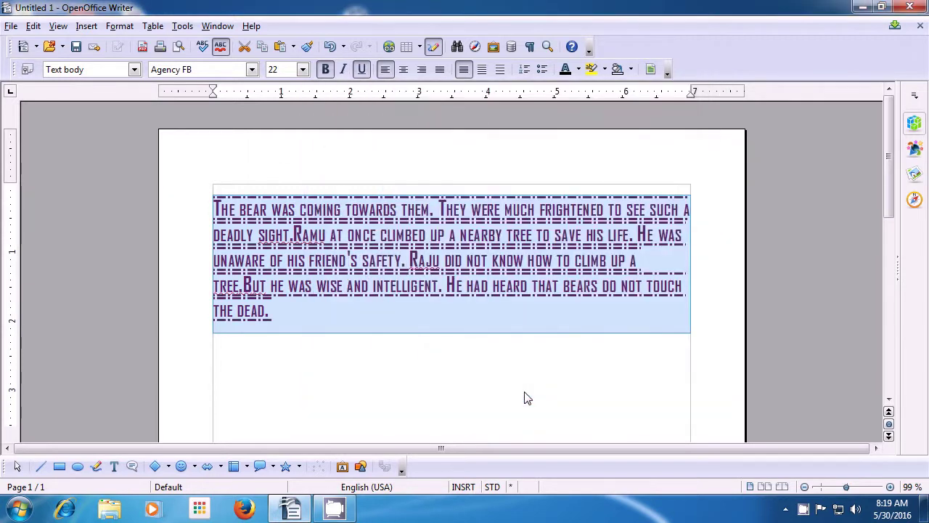
pyautogui.click(527, 397)
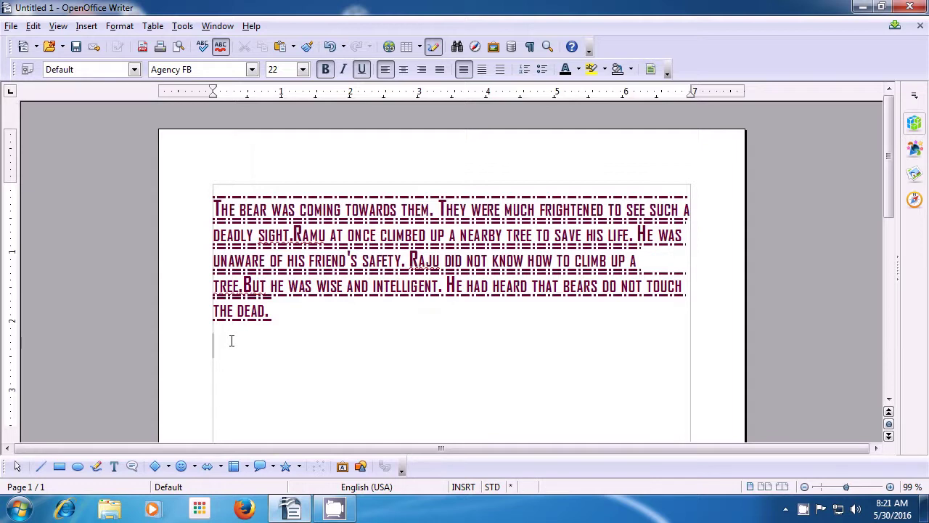
# Set the paragraph indent before text to 0.56" for the whole document text.
pyautogui.hotkey('ctrl', 'a')
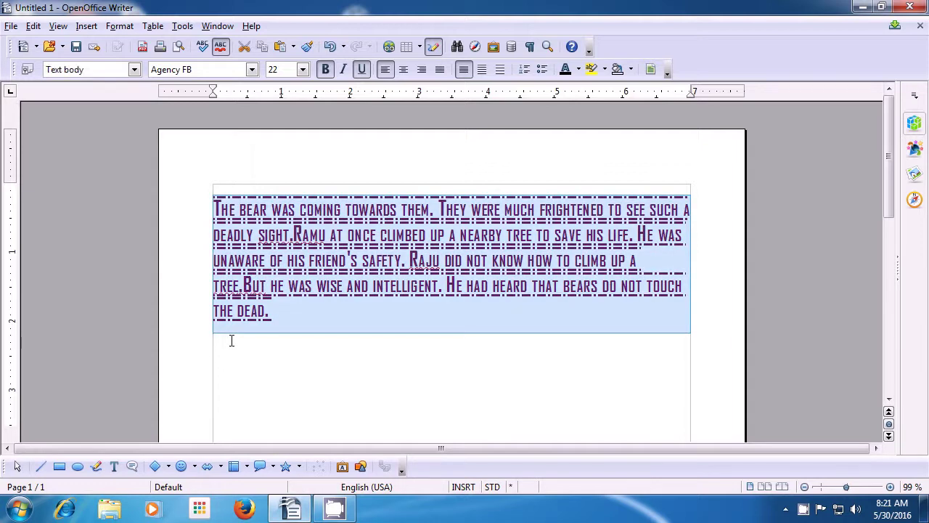
pyautogui.click(117, 29)
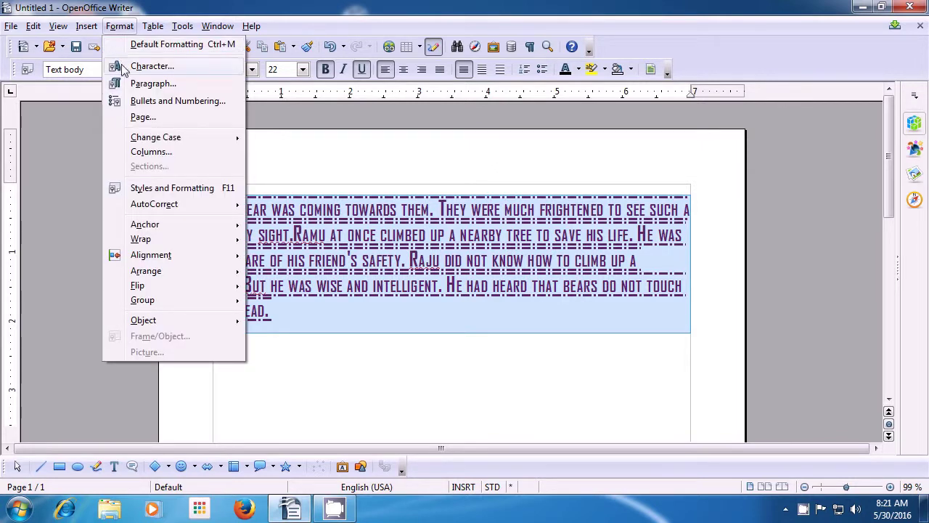
pyautogui.click(129, 85)
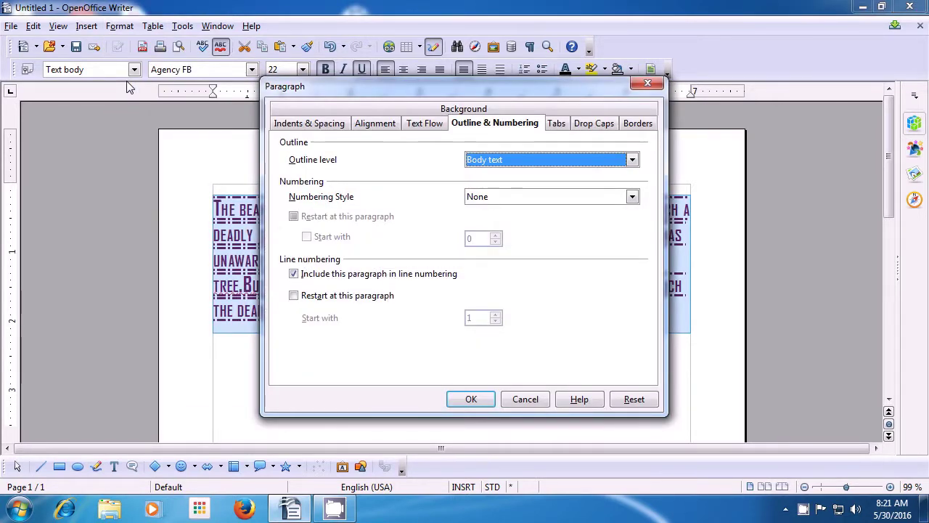
pyautogui.click(311, 125)
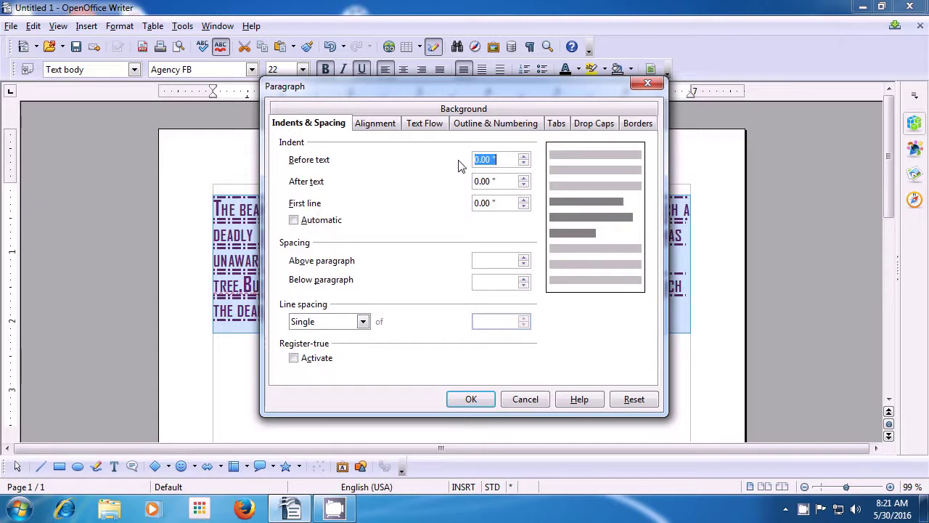
pyautogui.click(524, 156)
pyautogui.click(524, 156)
pyautogui.click(523, 156)
pyautogui.click(523, 156)
pyautogui.click(523, 156)
pyautogui.click(523, 156)
pyautogui.click(523, 156)
pyautogui.click(523, 156)
pyautogui.click(523, 156)
pyautogui.click(524, 156)
pyautogui.click(523, 156)
pyautogui.click(523, 156)
pyautogui.click(523, 156)
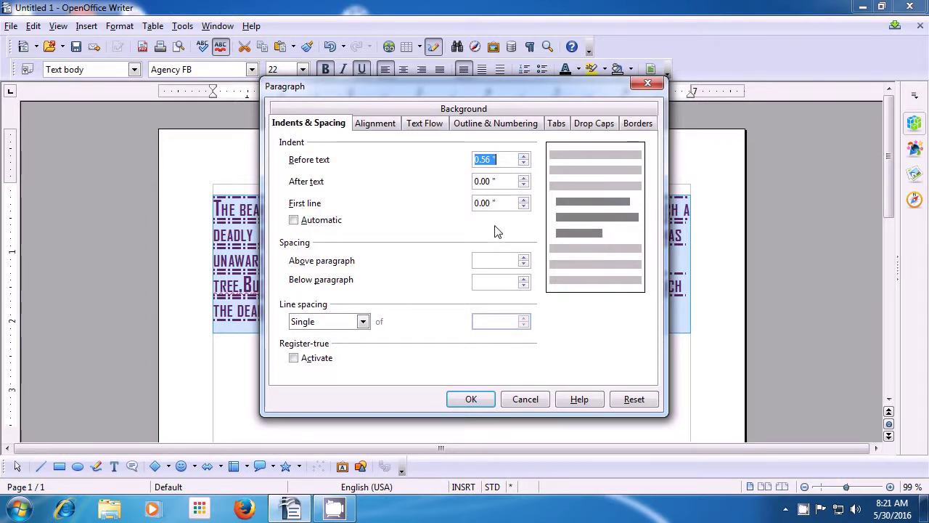
pyautogui.click(470, 400)
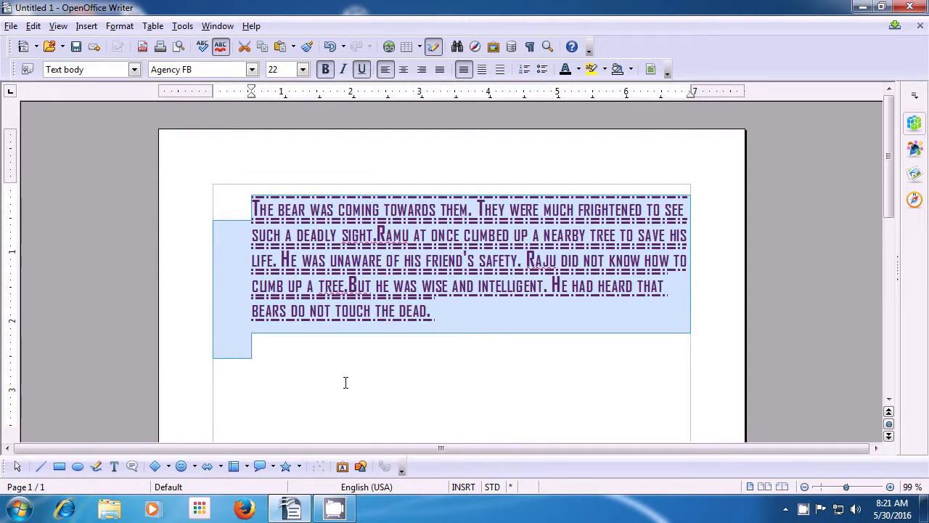
pyautogui.click(346, 383)
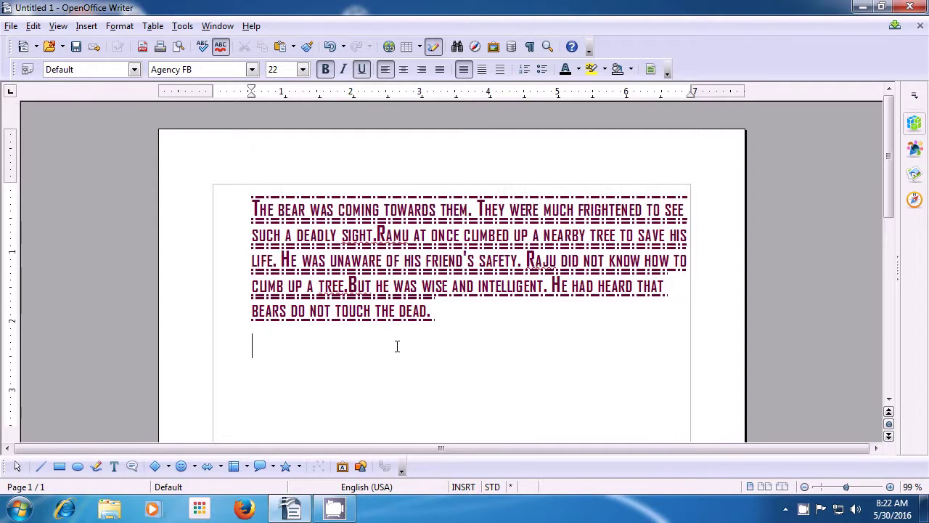
# Set the paragraph indent after text to 0.30" for the whole document text.
pyautogui.hotkey('ctrl', 'a')
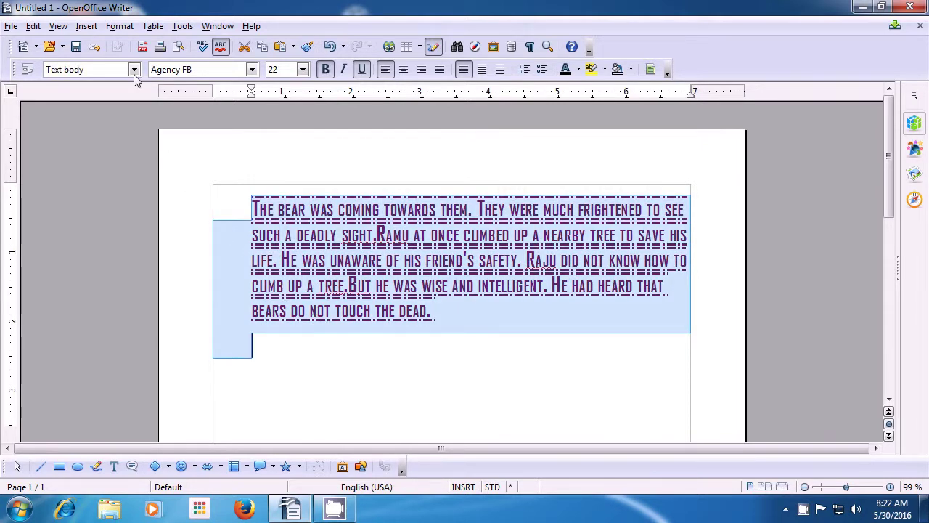
pyautogui.click(120, 26)
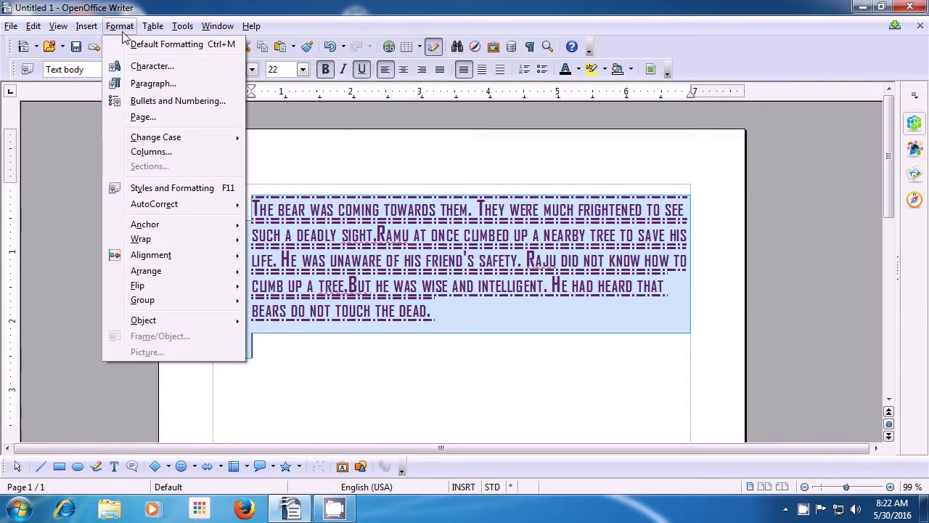
pyautogui.click(135, 84)
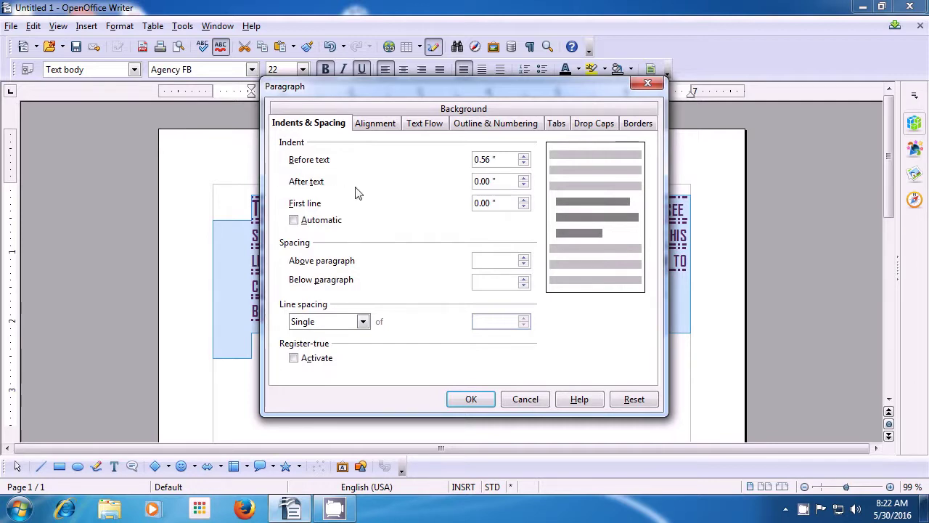
pyautogui.click(523, 179)
pyautogui.click(523, 178)
pyautogui.click(524, 178)
pyautogui.click(524, 179)
pyautogui.click(523, 179)
pyautogui.click(472, 400)
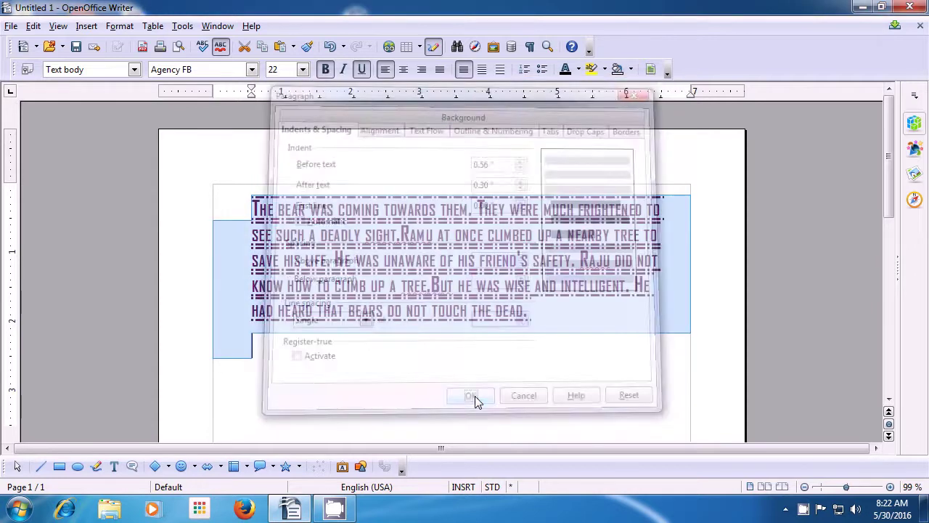
pyautogui.click(616, 343)
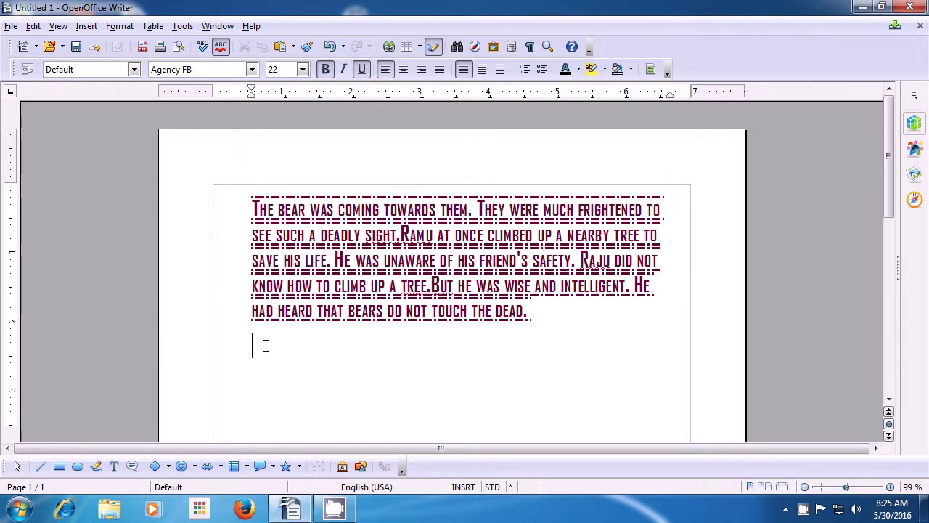
# Turn on drop caps in the paragraph formatting of the whole document text.
pyautogui.hotkey('ctrl', 'a')
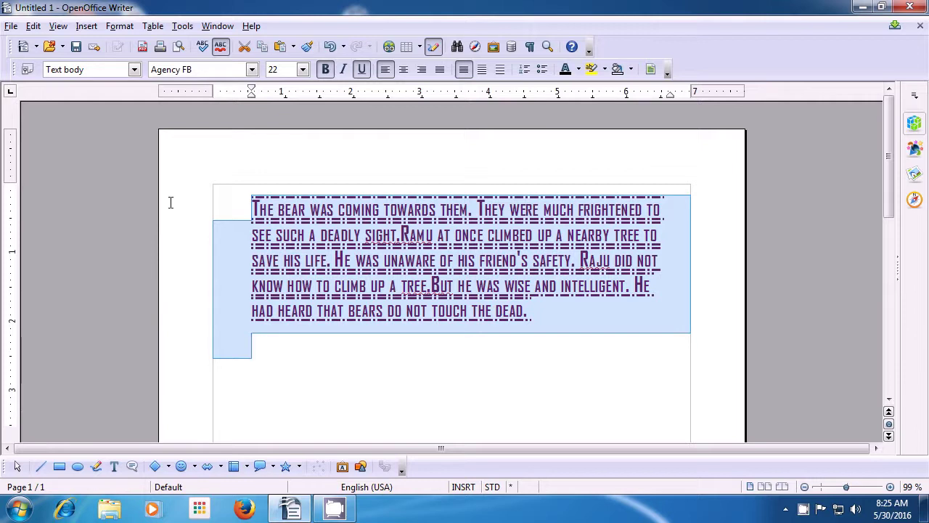
pyautogui.click(119, 27)
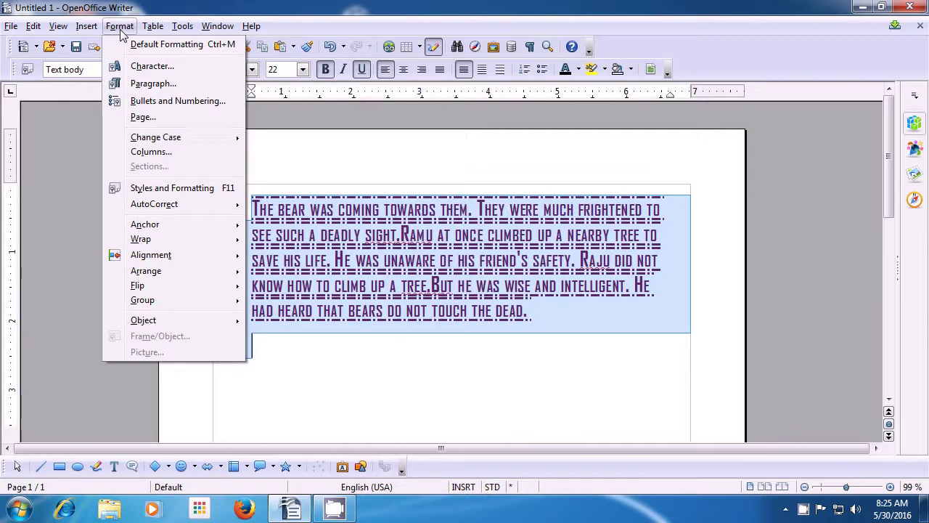
pyautogui.click(136, 86)
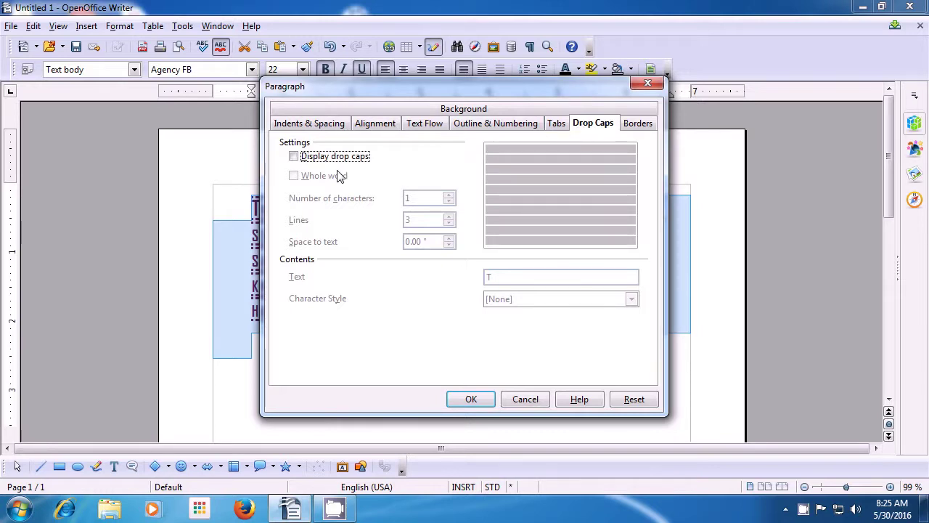
pyautogui.click(295, 157)
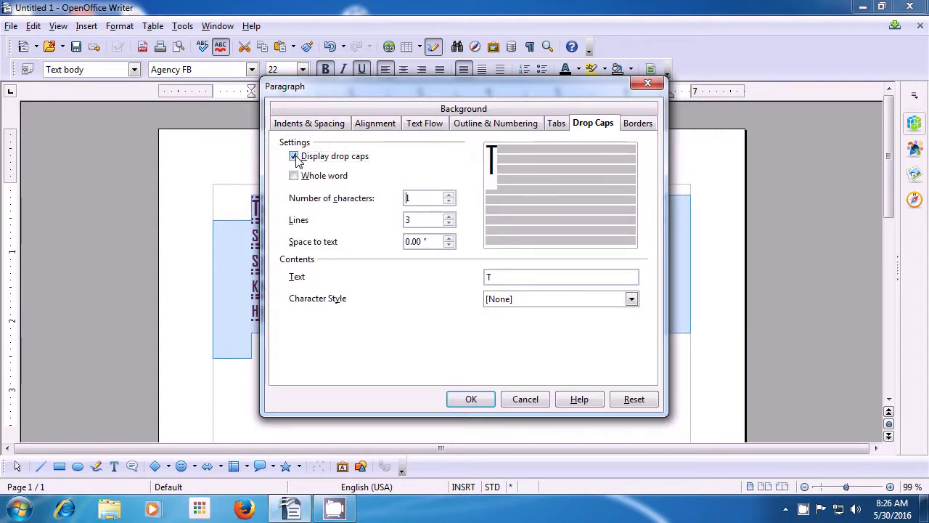
pyautogui.doubleClick(409, 198)
# Try a drop cap height of 9 lines and bring it back down to 3 lines.
pyautogui.click(447, 217)
pyautogui.click(448, 217)
pyautogui.click(448, 217)
pyautogui.click(447, 217)
pyautogui.click(448, 217)
pyautogui.click(447, 217)
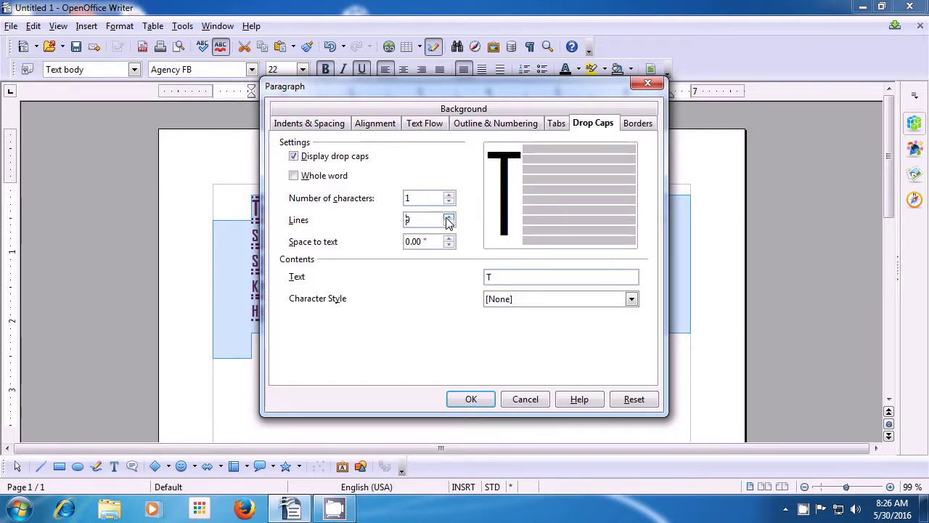
pyautogui.click(448, 223)
pyautogui.click(449, 222)
pyautogui.click(450, 224)
pyautogui.click(450, 224)
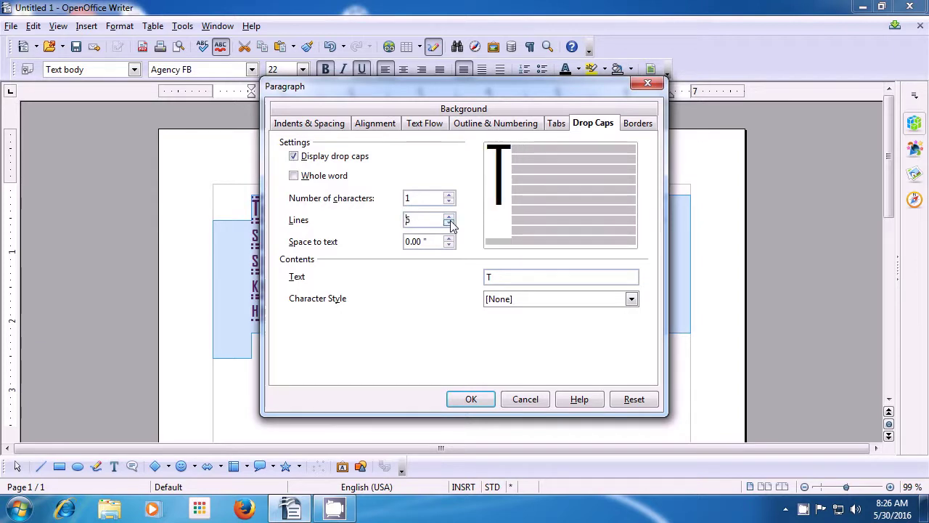
pyautogui.click(450, 224)
pyautogui.click(450, 223)
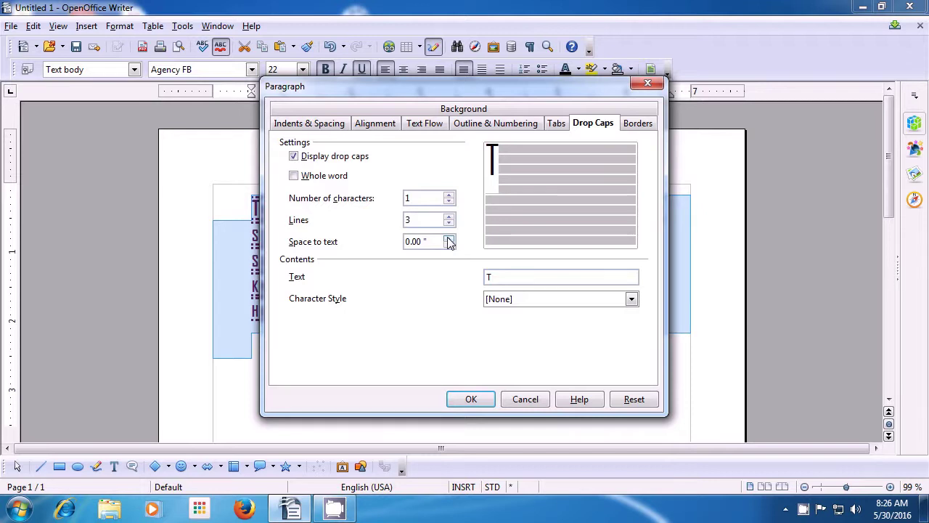
# Try a larger space between the drop cap and the text, and return it to 0.00".
pyautogui.click(449, 238)
pyautogui.click(449, 245)
pyautogui.click(449, 245)
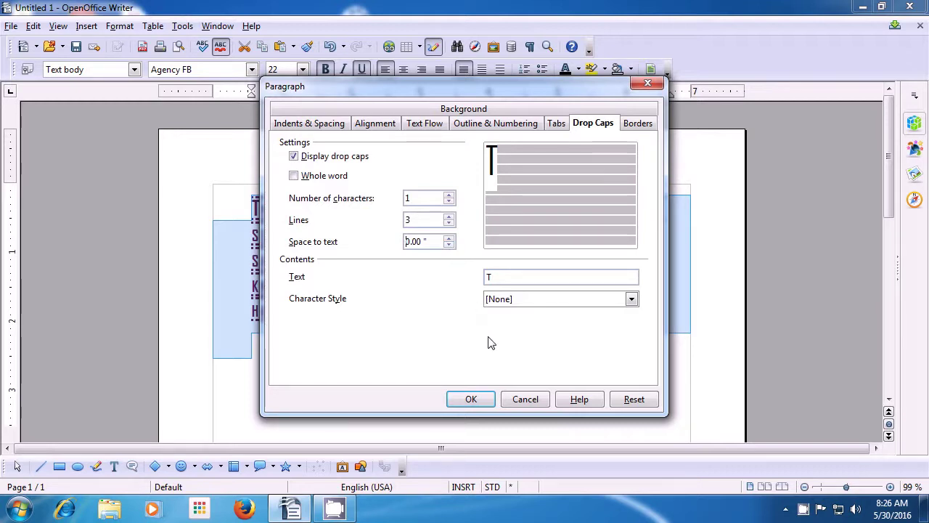
# Apply the drop cap paragraph formatting to the whole document text and deselect the text.
pyautogui.click(478, 402)
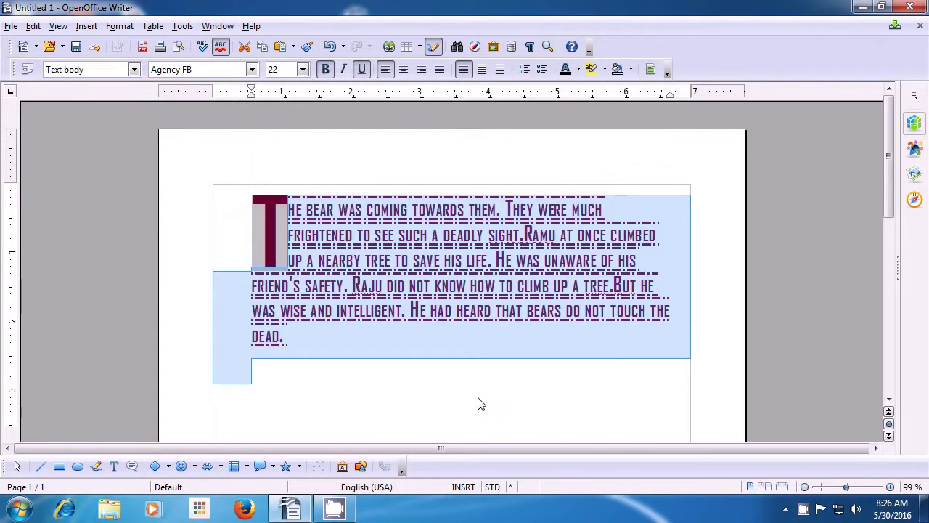
pyautogui.click(479, 403)
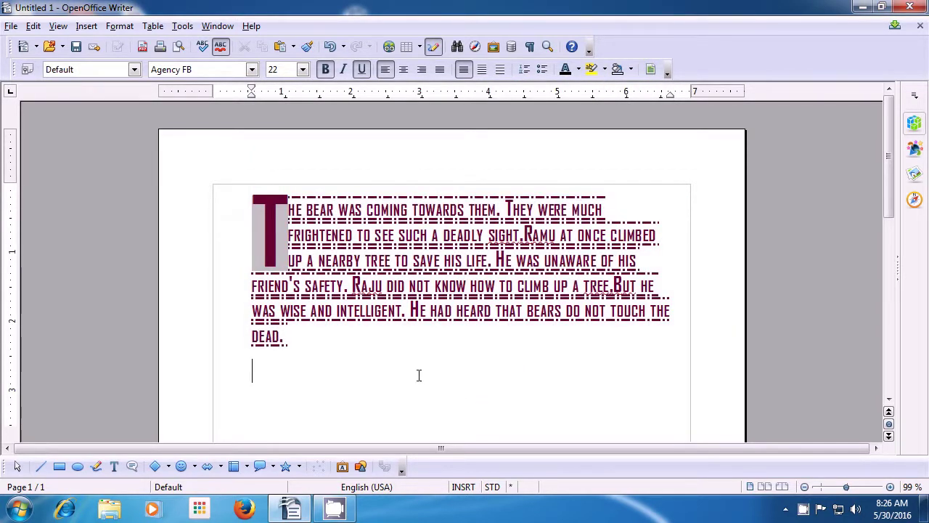
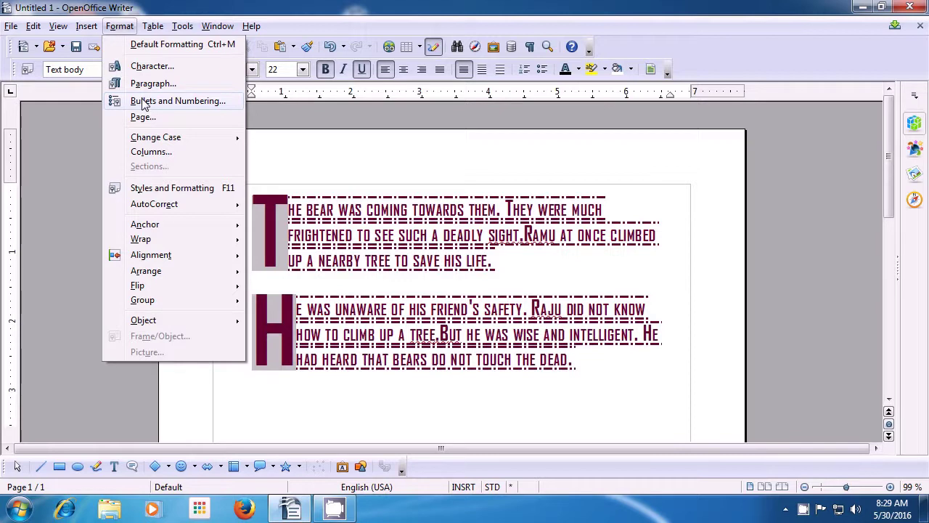
# Apply solid square bullets to the first paragraph, then close the floating list toolbar.
pyautogui.click(142, 102)
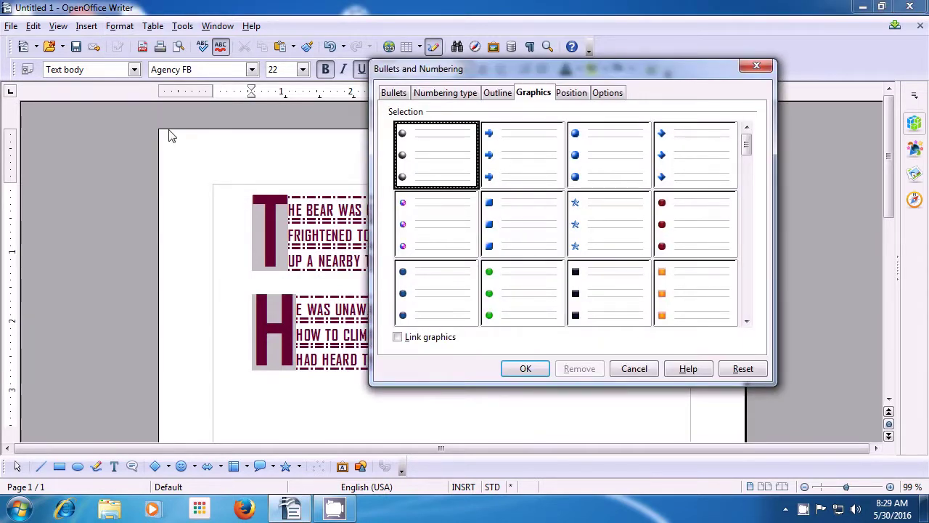
pyautogui.click(394, 94)
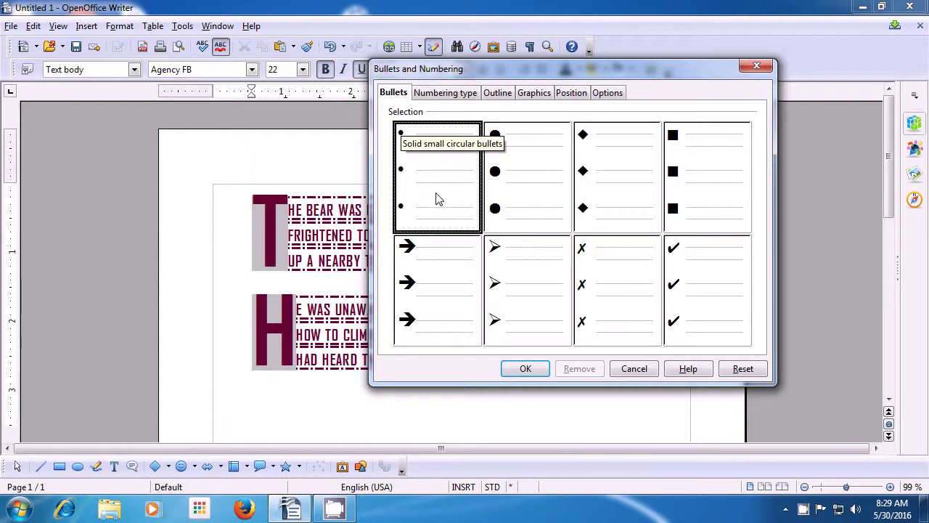
pyautogui.click(686, 207)
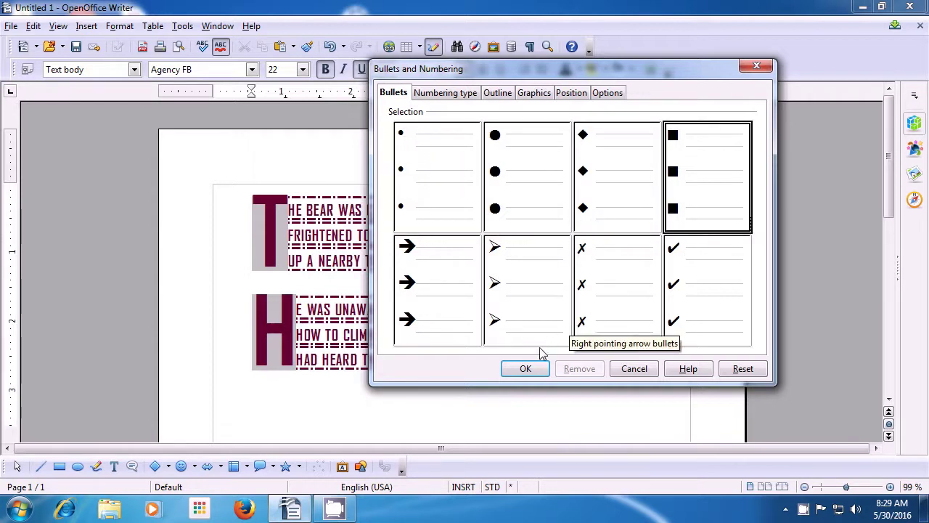
pyautogui.click(525, 368)
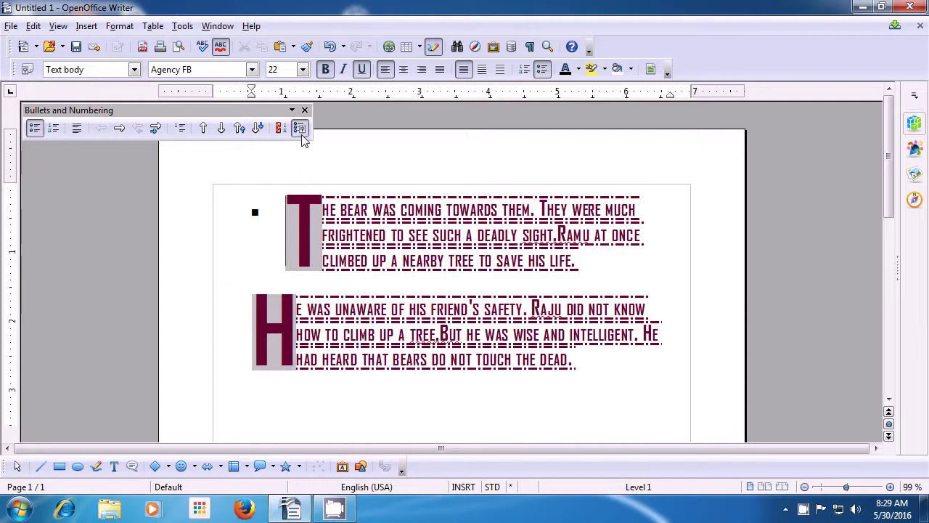
pyautogui.click(304, 111)
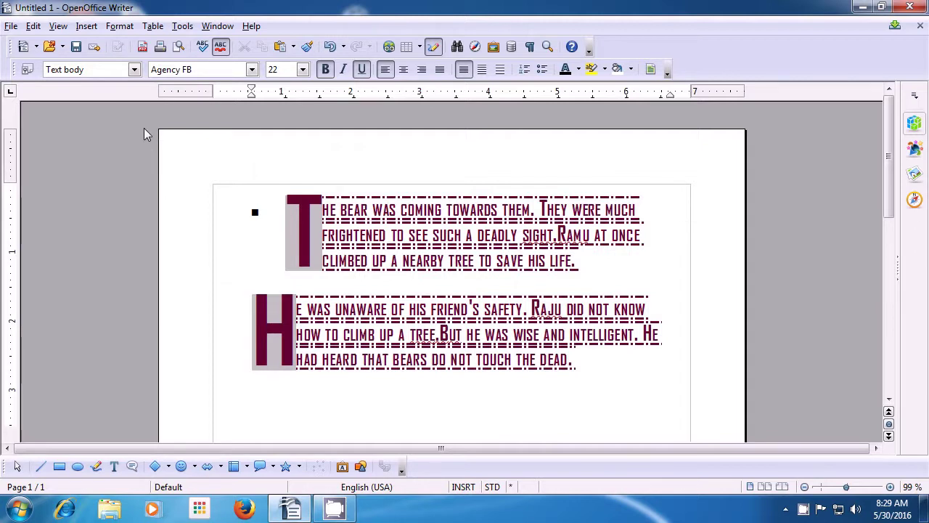
# Apply the (1) (2) (3) numbering type to the second paragraph and close the floating list toolbar.
pyautogui.click(125, 31)
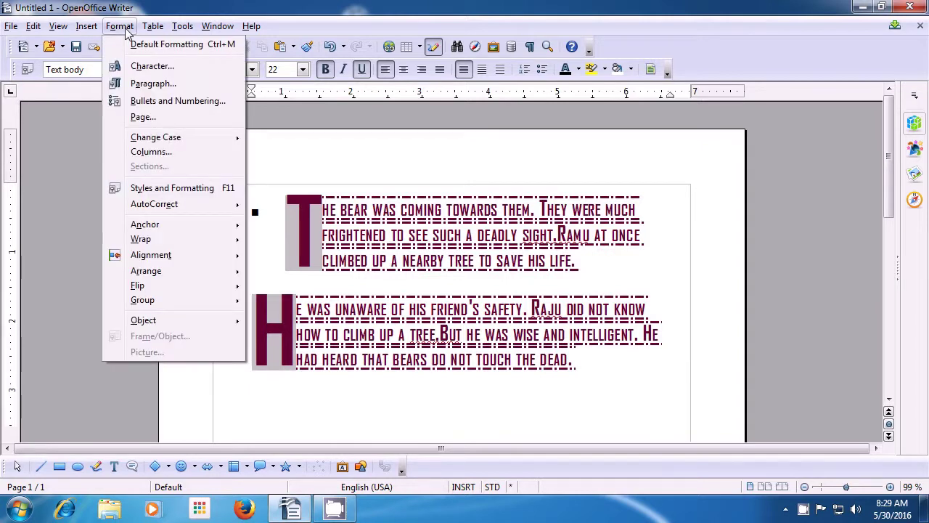
pyautogui.click(158, 101)
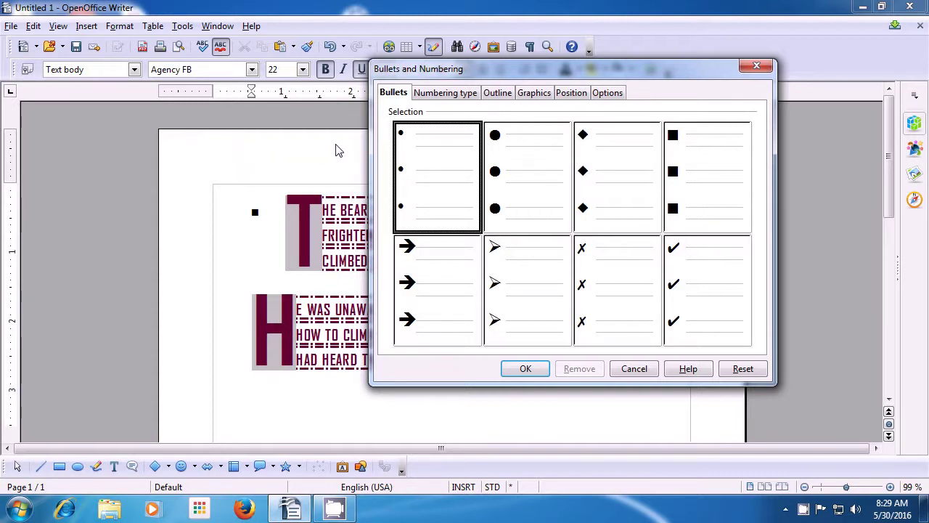
pyautogui.click(446, 95)
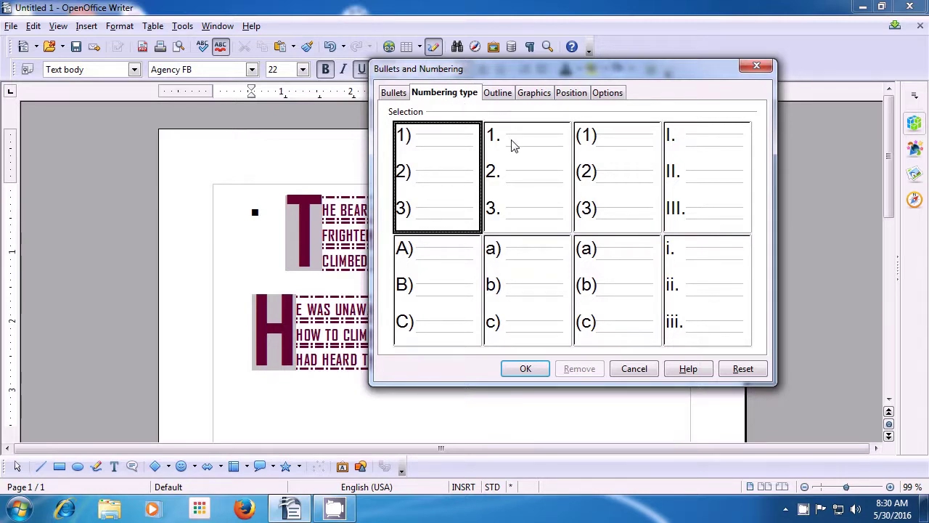
pyautogui.click(592, 180)
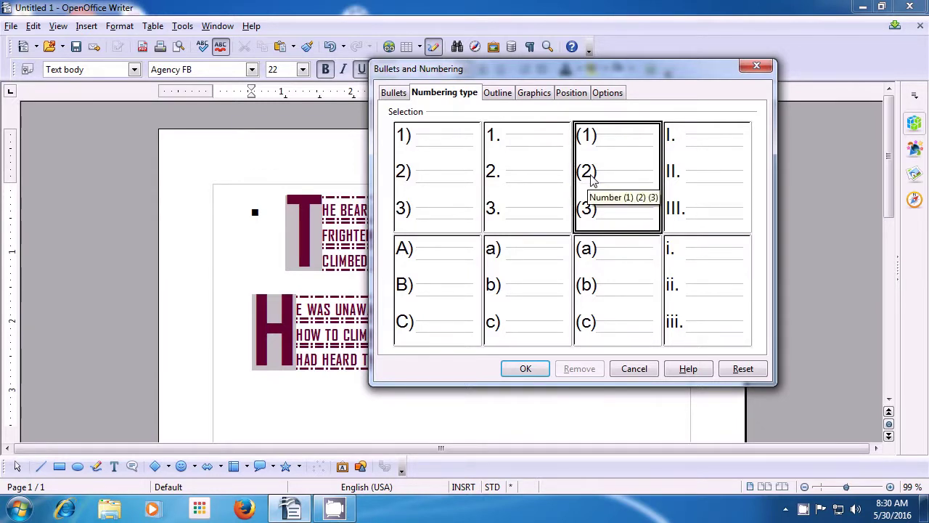
pyautogui.click(534, 369)
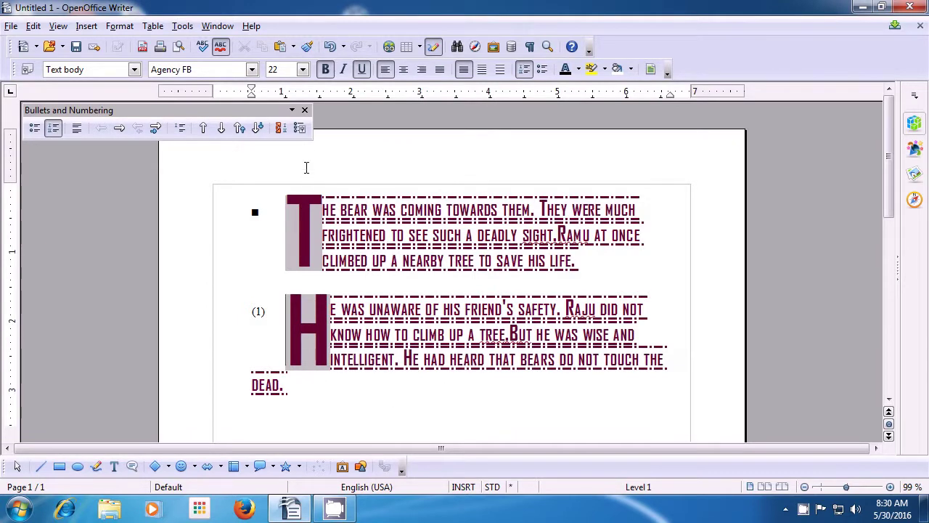
pyautogui.click(305, 113)
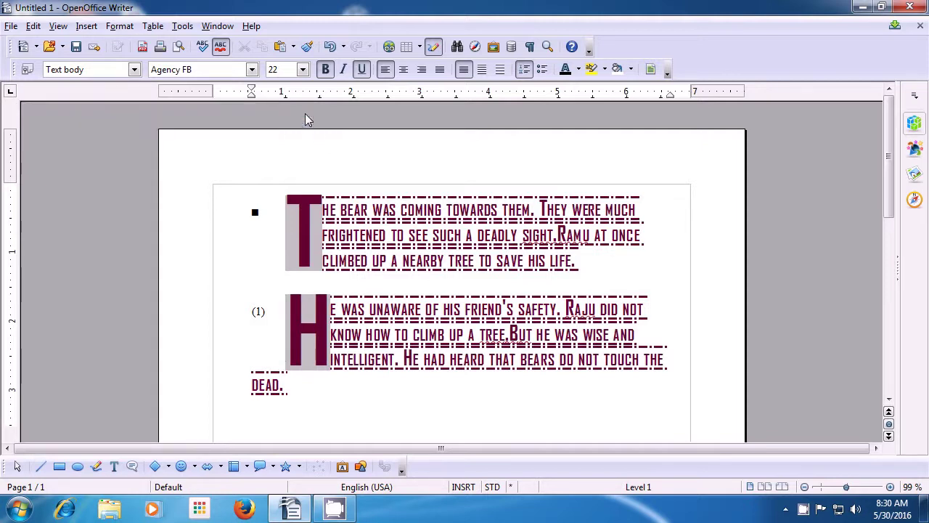
pyautogui.click(350, 390)
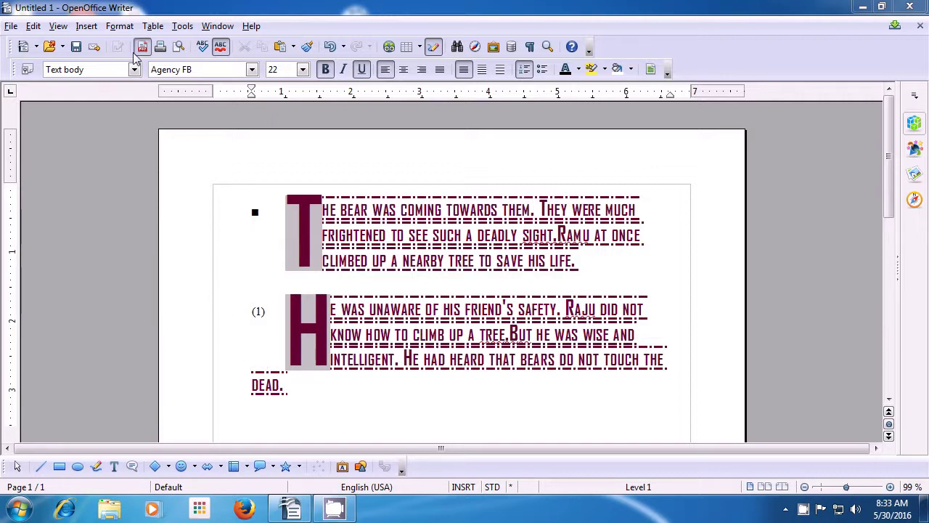
# Turn on the header in the Default page style.
pyautogui.click(120, 28)
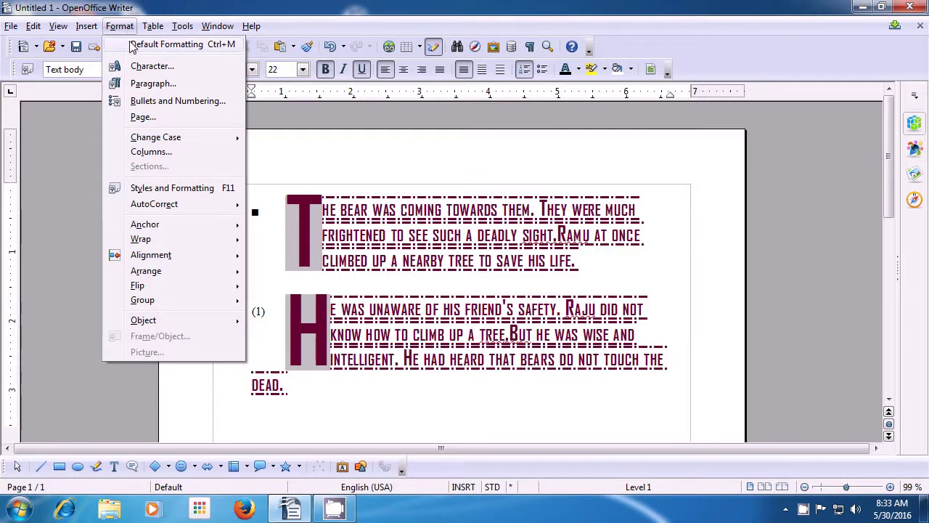
pyautogui.click(143, 119)
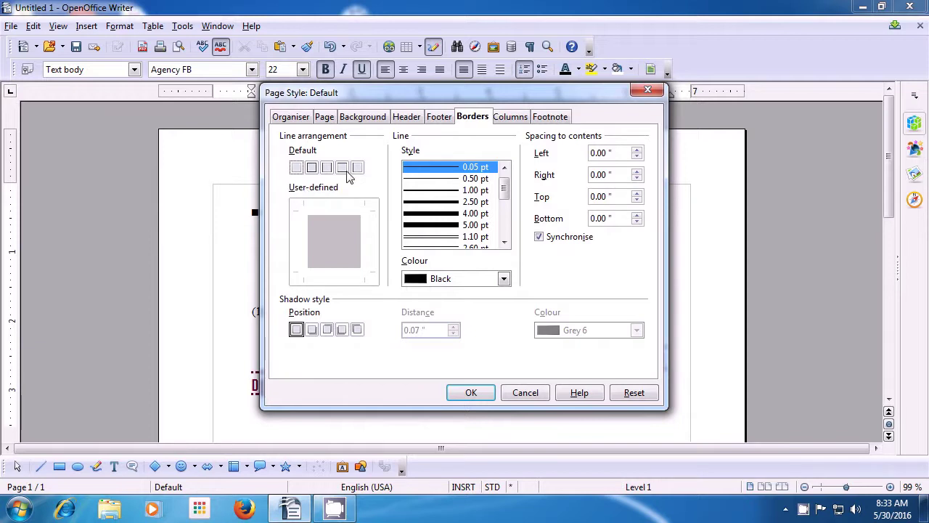
pyautogui.click(403, 118)
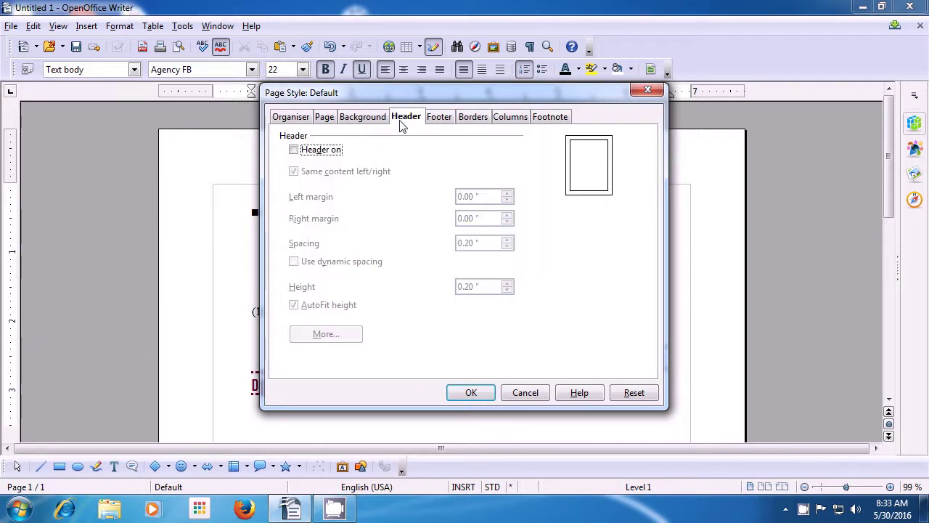
pyautogui.click(295, 155)
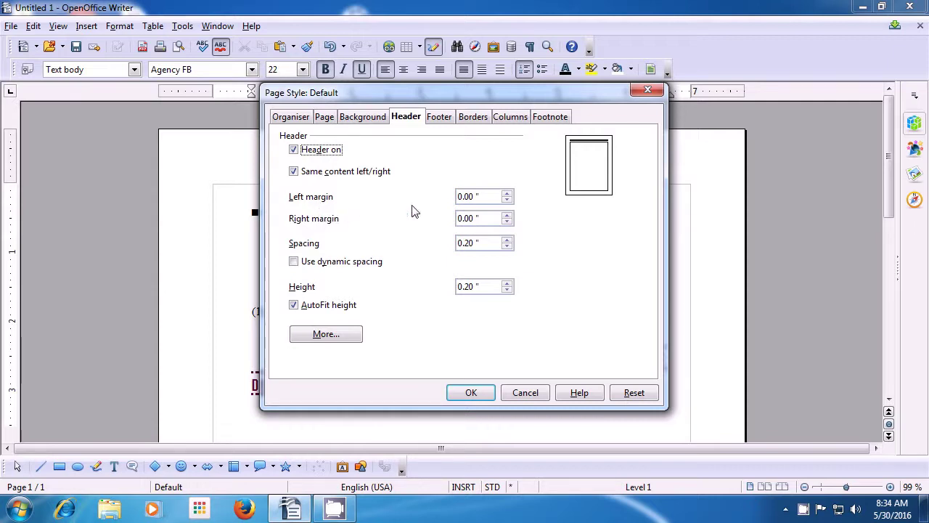
# Set the header's right margin to 0.12" and its spacing to 0.30", and apply the page style.
pyautogui.click(507, 215)
pyautogui.click(507, 214)
pyautogui.click(507, 214)
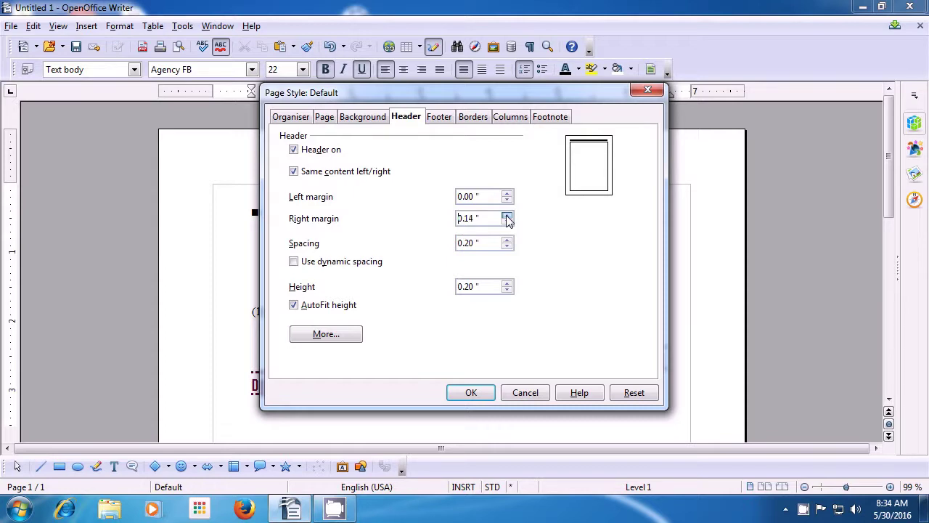
pyautogui.click(506, 215)
pyautogui.click(507, 216)
pyautogui.click(507, 222)
pyautogui.click(507, 222)
pyautogui.click(506, 222)
pyautogui.click(507, 222)
pyautogui.click(507, 222)
pyautogui.click(507, 222)
pyautogui.click(510, 242)
pyautogui.click(510, 242)
pyautogui.click(471, 393)
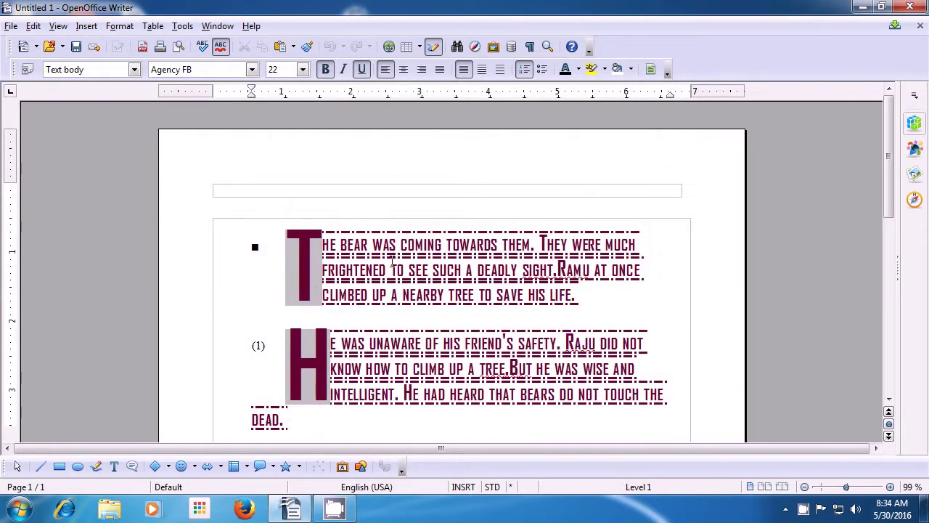
# Insert a date field in the page header.
pyautogui.click(375, 194)
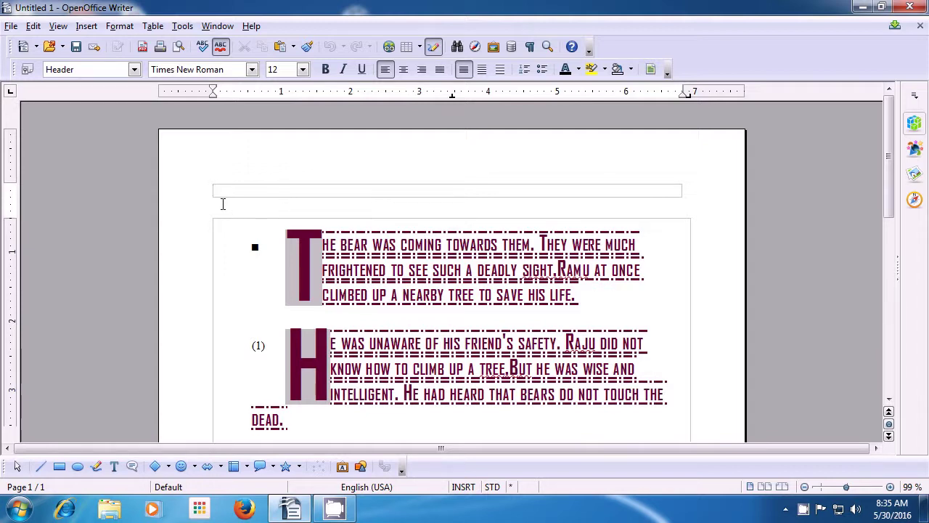
pyautogui.click(86, 27)
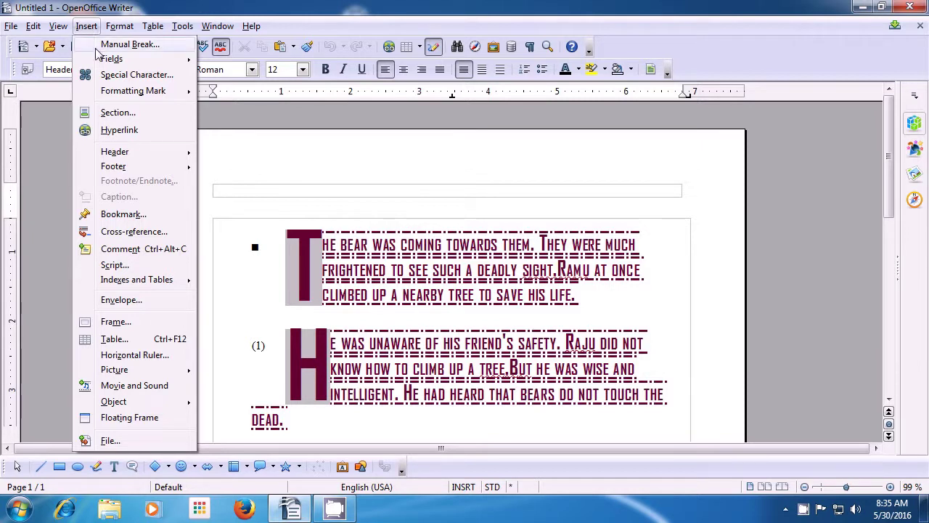
pyautogui.moveTo(100, 61)
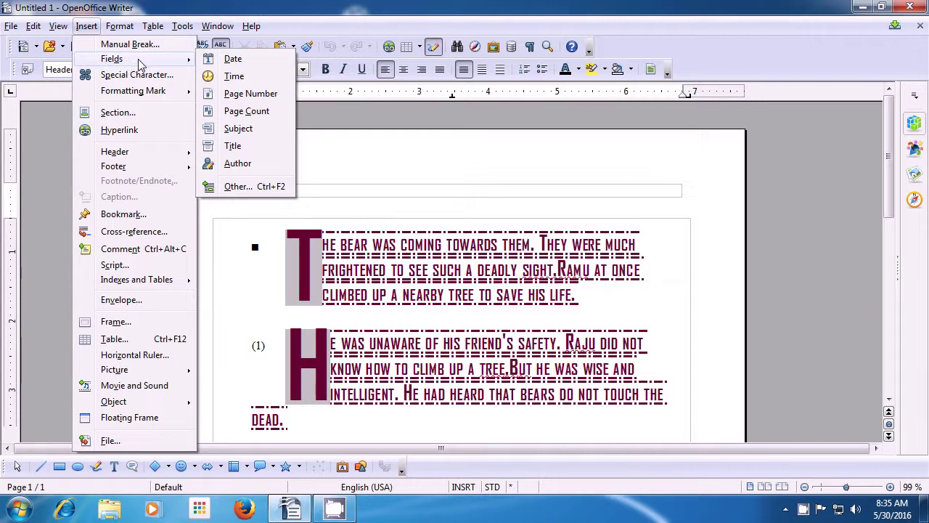
pyautogui.click(230, 59)
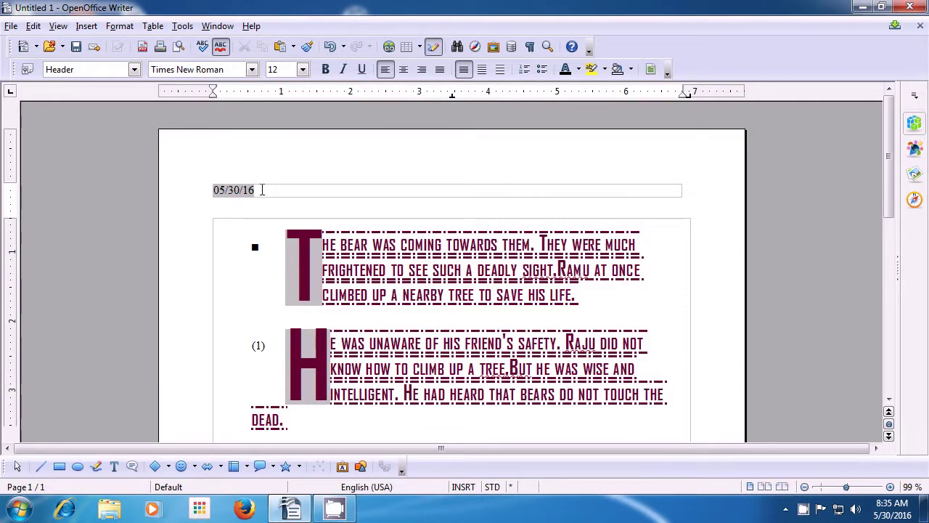
# Start a new unnumbered line below the last paragraph of the body text.
pyautogui.scroll(-1, 262, 190)
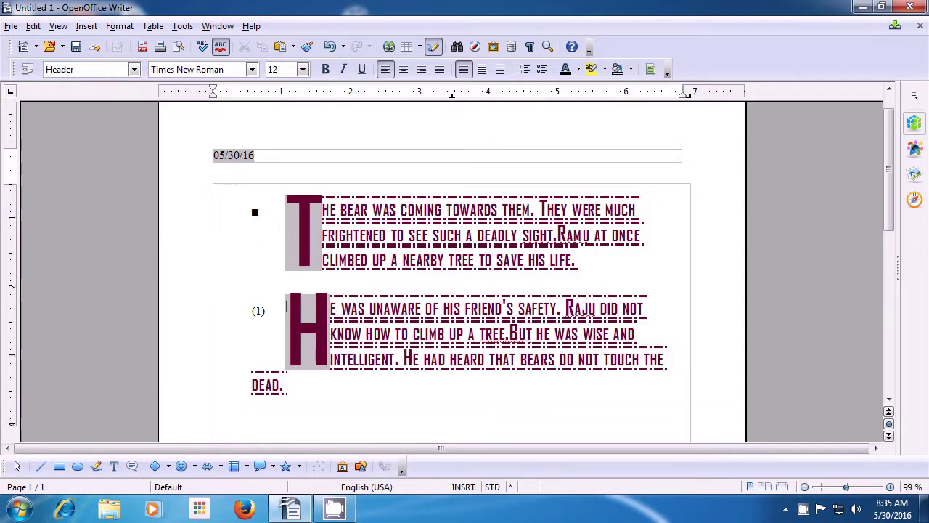
pyautogui.click(304, 385)
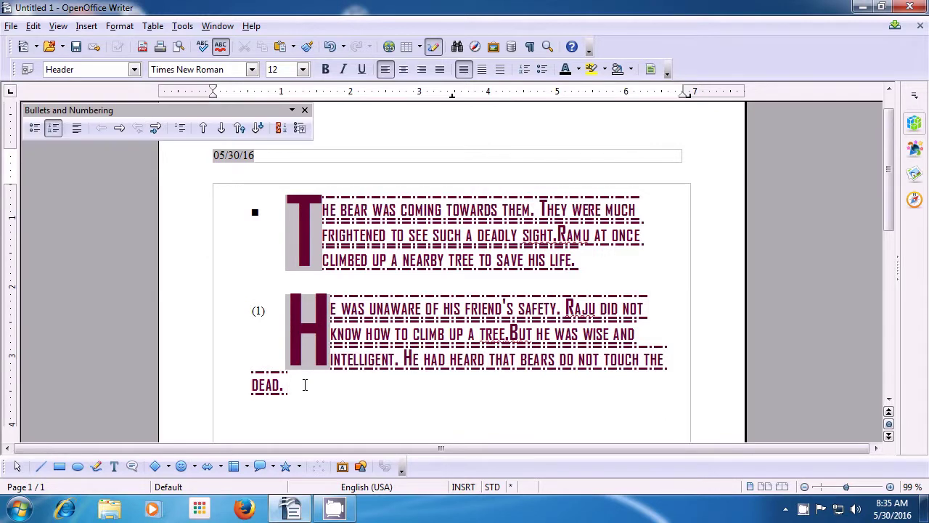
pyautogui.click(306, 111)
pyautogui.scroll(-1, 305, 415)
pyautogui.press('Return')
pyautogui.press('Return')
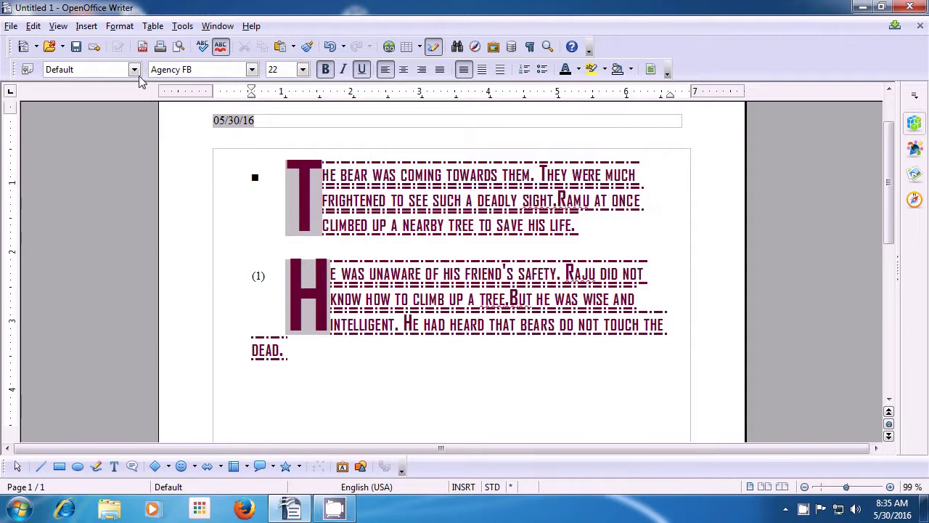
# Turn on the footer in the Default page style.
pyautogui.click(121, 27)
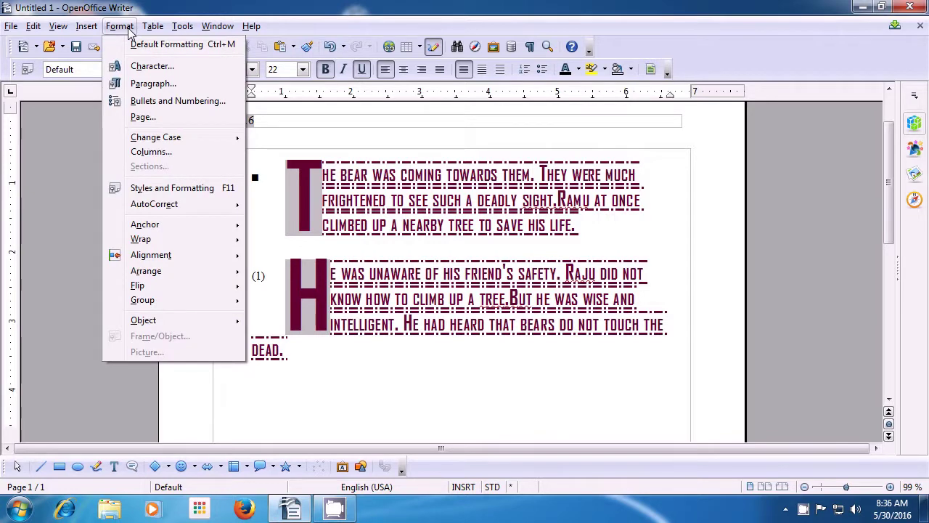
pyautogui.click(145, 116)
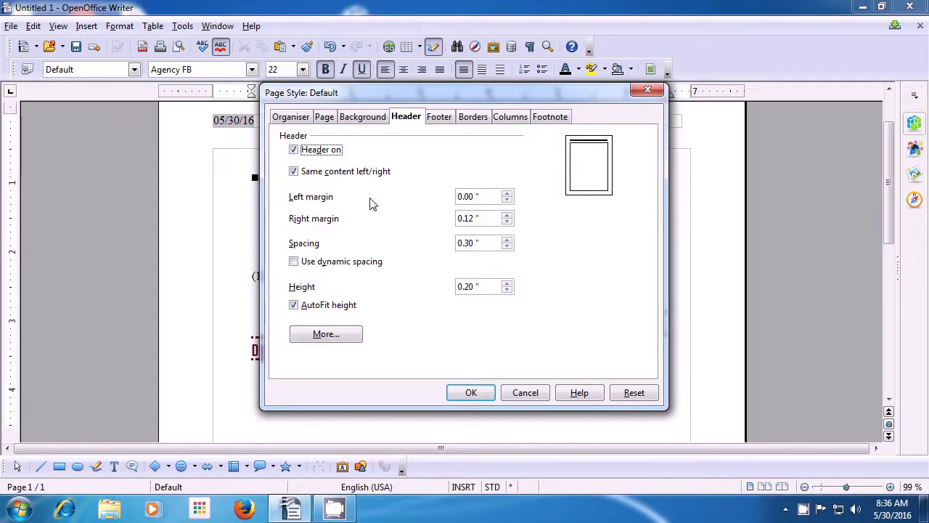
pyautogui.click(439, 119)
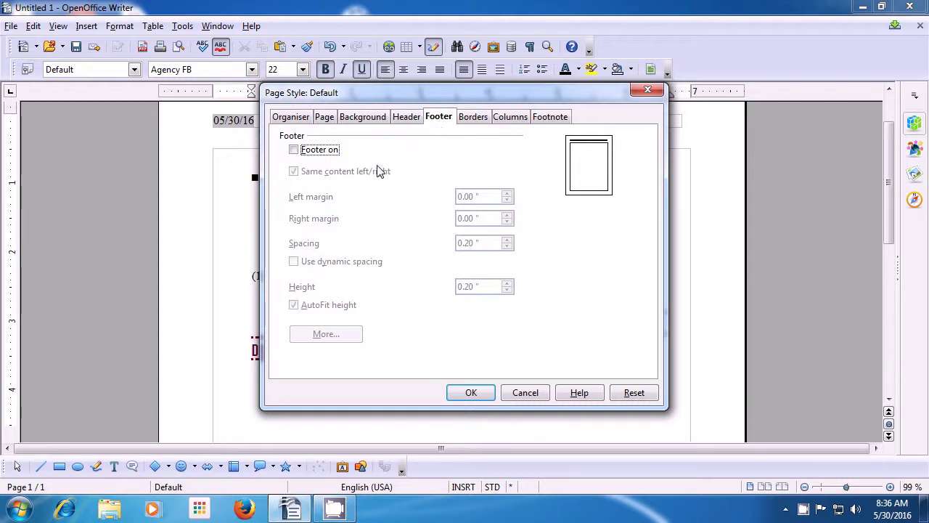
pyautogui.click(294, 151)
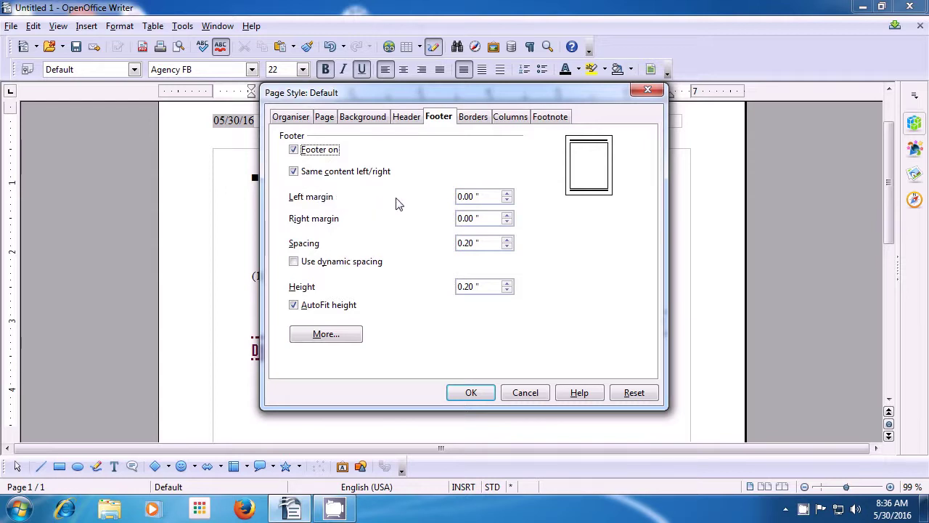
# Increase the footer's left margin in the page style settings.
pyautogui.click(507, 194)
pyautogui.click(506, 193)
pyautogui.click(506, 194)
pyautogui.click(506, 194)
pyautogui.click(507, 195)
pyautogui.click(506, 194)
pyautogui.click(507, 200)
# Increase the footer's spacing and height, and apply the page style.
pyautogui.click(507, 240)
pyautogui.click(506, 240)
pyautogui.click(507, 239)
pyautogui.click(507, 240)
pyautogui.click(506, 240)
pyautogui.click(506, 239)
pyautogui.click(508, 287)
pyautogui.click(508, 284)
pyautogui.click(509, 285)
pyautogui.click(471, 391)
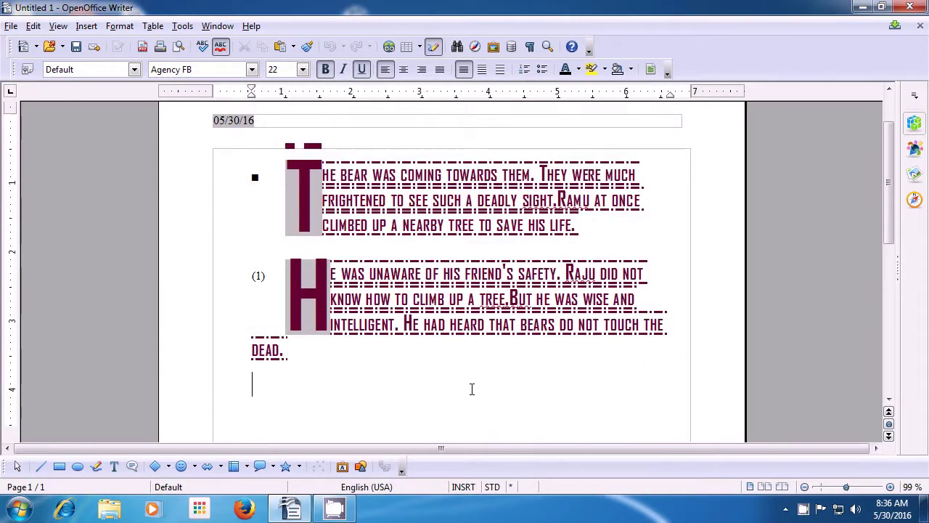
pyautogui.scroll(-8, 471, 389)
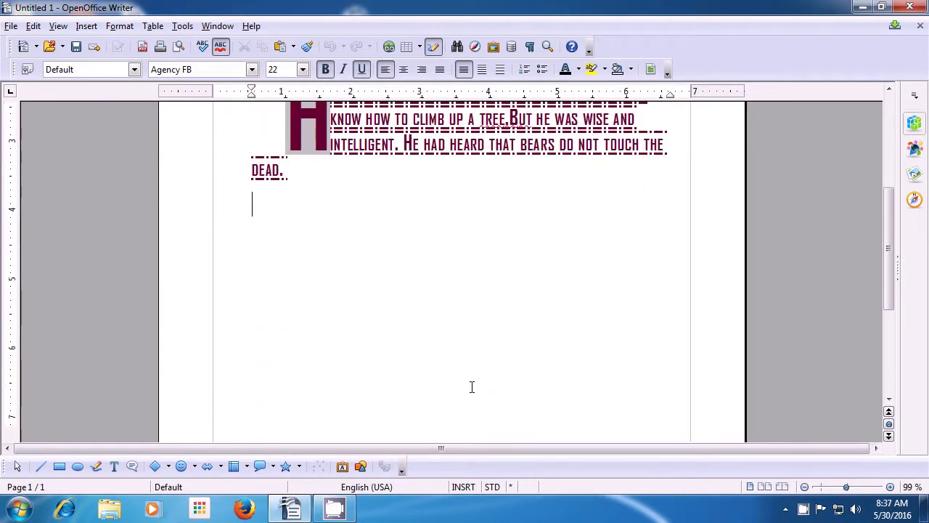
pyautogui.scroll(-2, 471, 387)
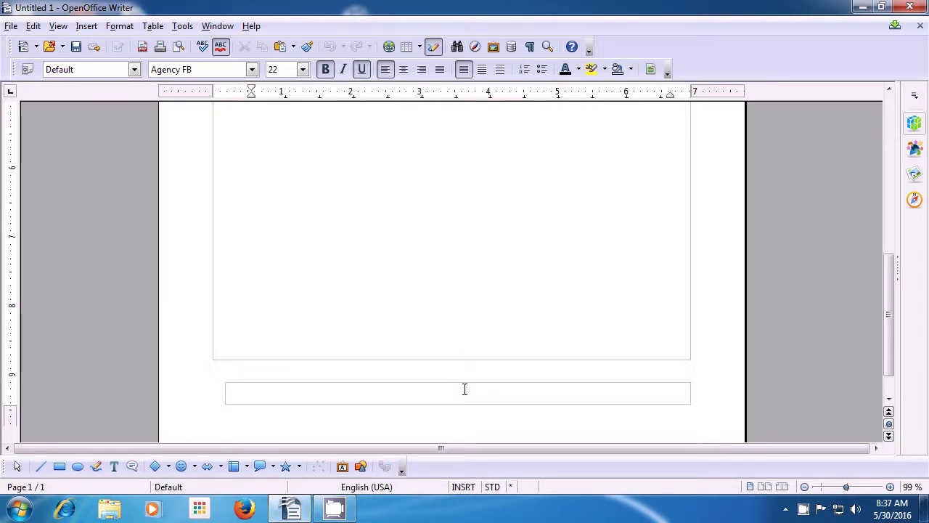
# Insert a page number field in the page footer.
pyautogui.click(465, 389)
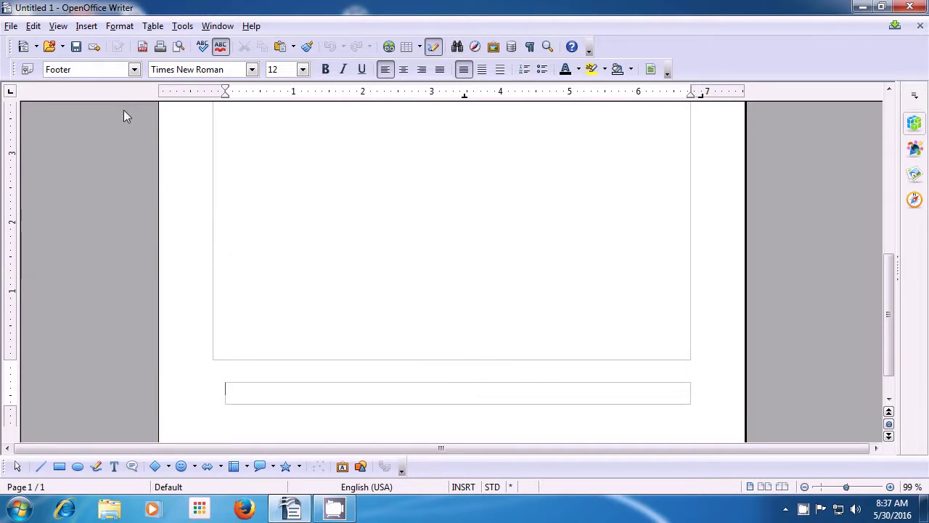
pyautogui.click(88, 28)
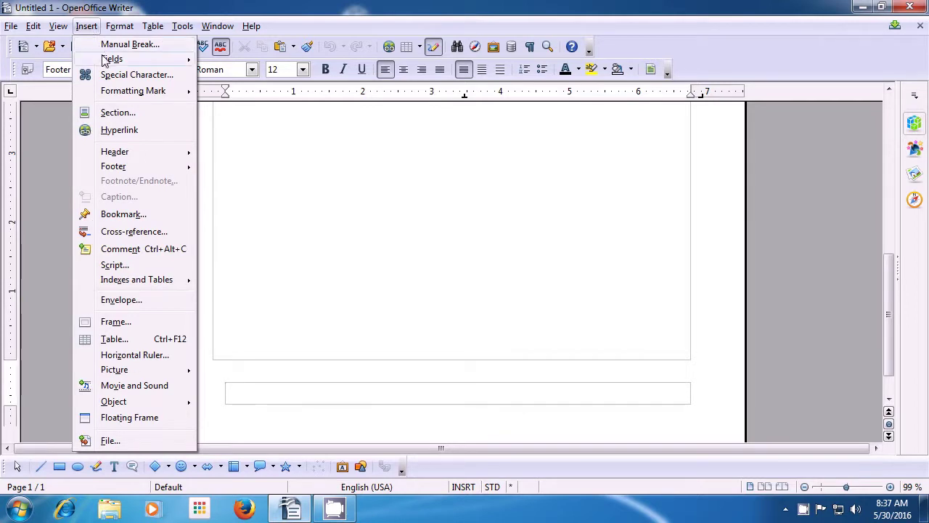
pyautogui.moveTo(104, 61)
pyautogui.moveTo(178, 61)
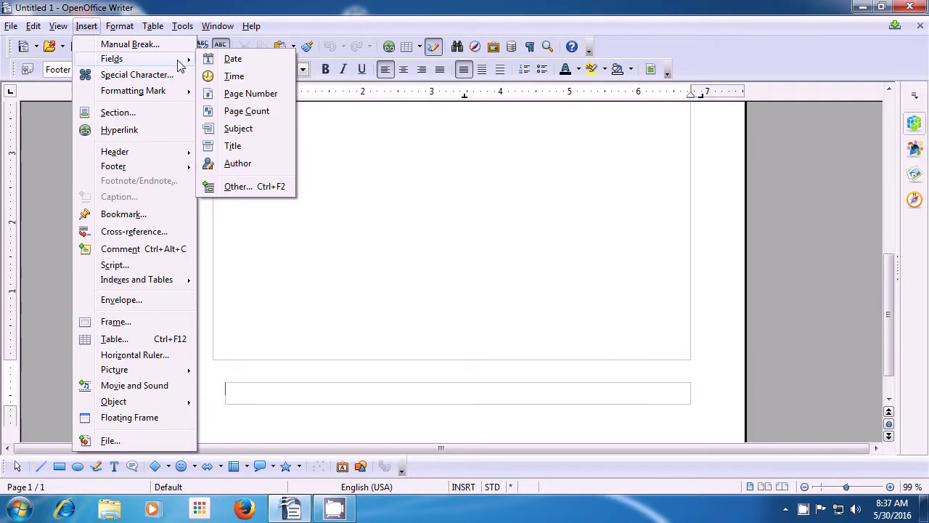
pyautogui.click(227, 95)
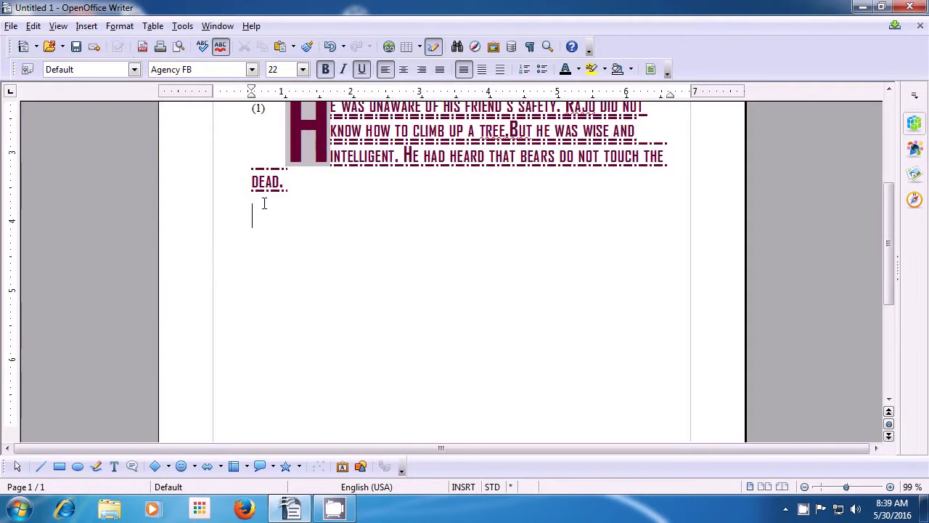
# Fill the Default page style's background with the colour Purple 7 and check the page with the text deselected.
pyautogui.hotkey('ctrl', 'a')
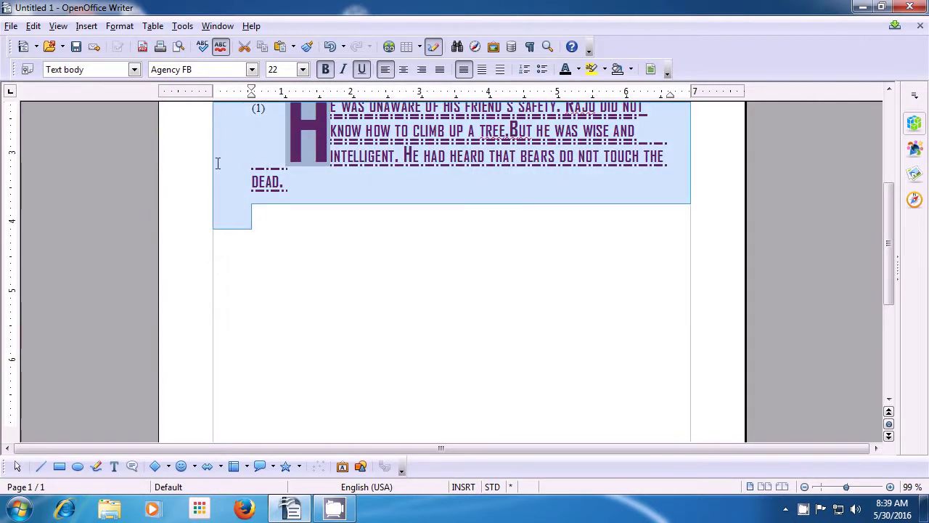
pyautogui.click(120, 29)
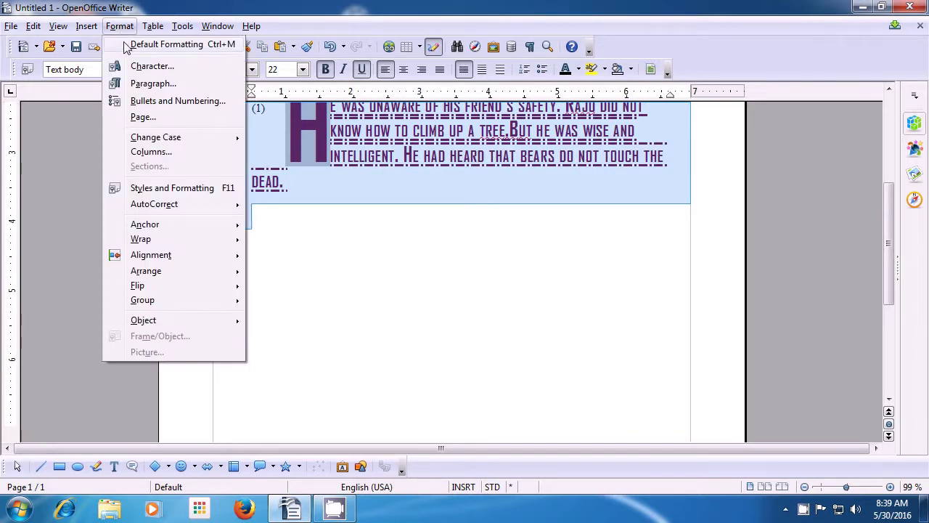
pyautogui.click(142, 117)
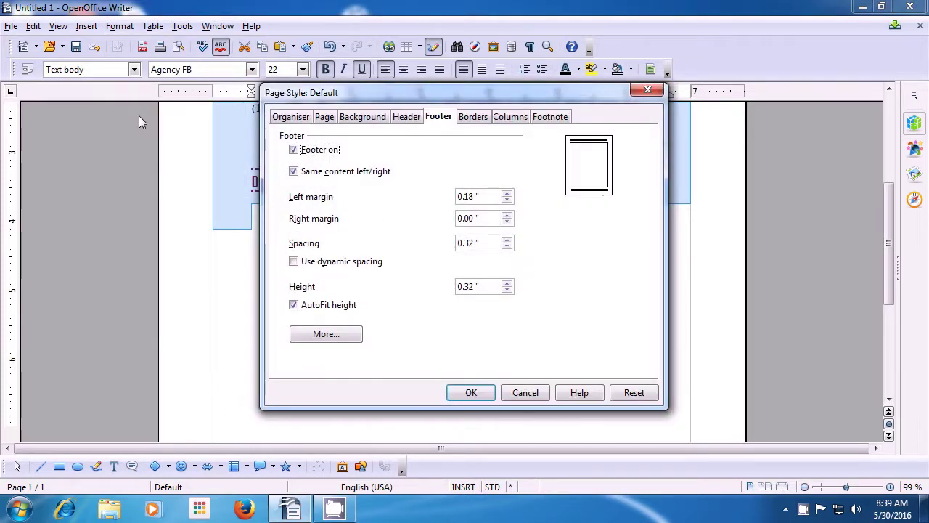
pyautogui.click(362, 120)
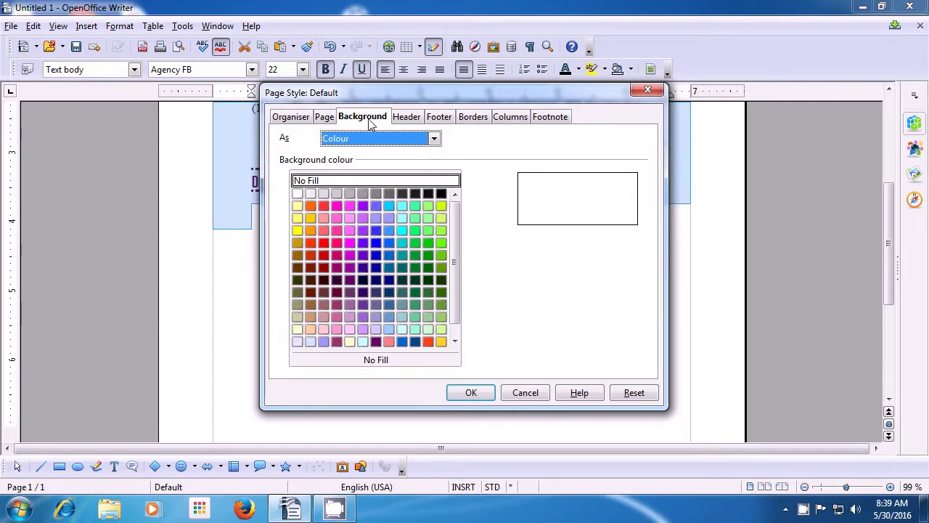
pyautogui.click(433, 140)
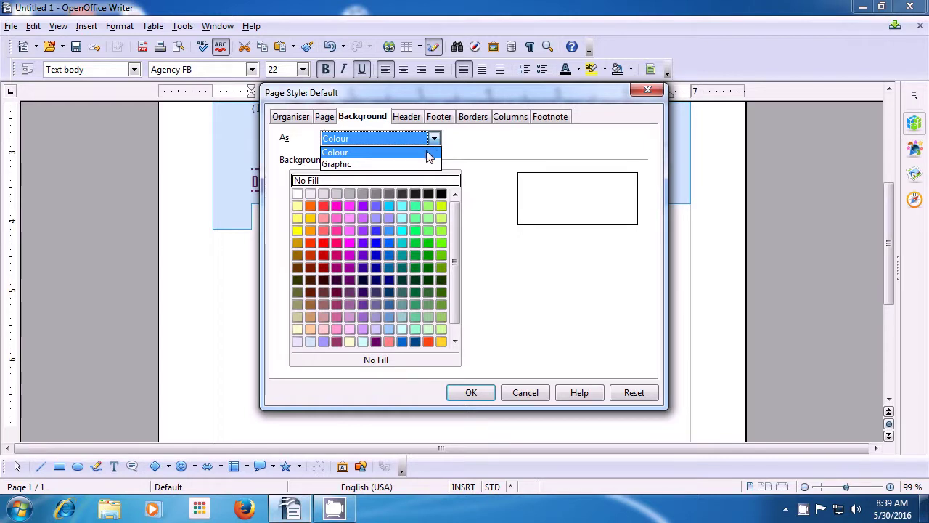
pyautogui.click(428, 153)
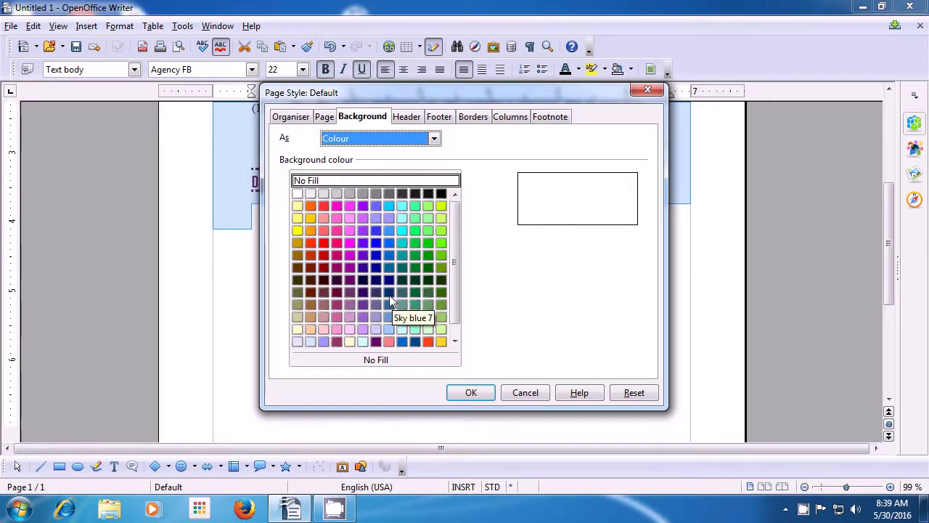
pyautogui.click(363, 292)
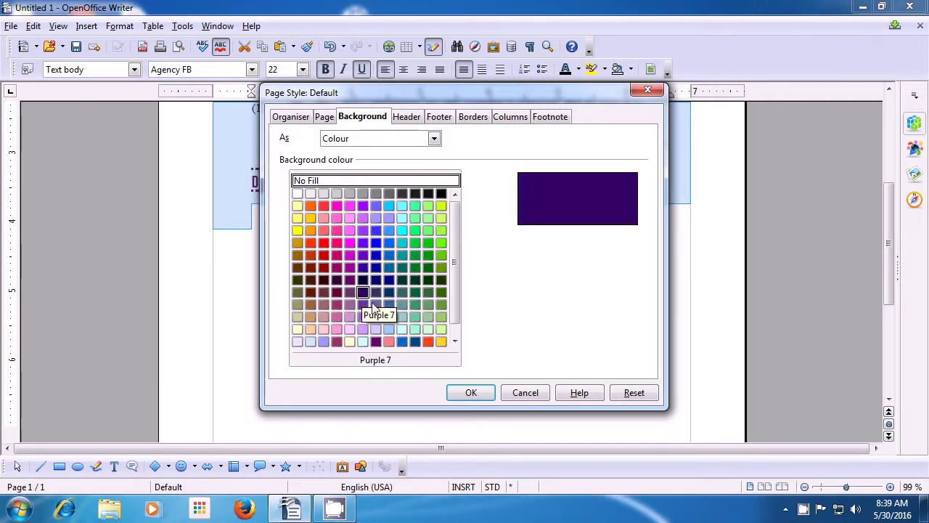
pyautogui.click(469, 393)
pyautogui.scroll(4, 451, 382)
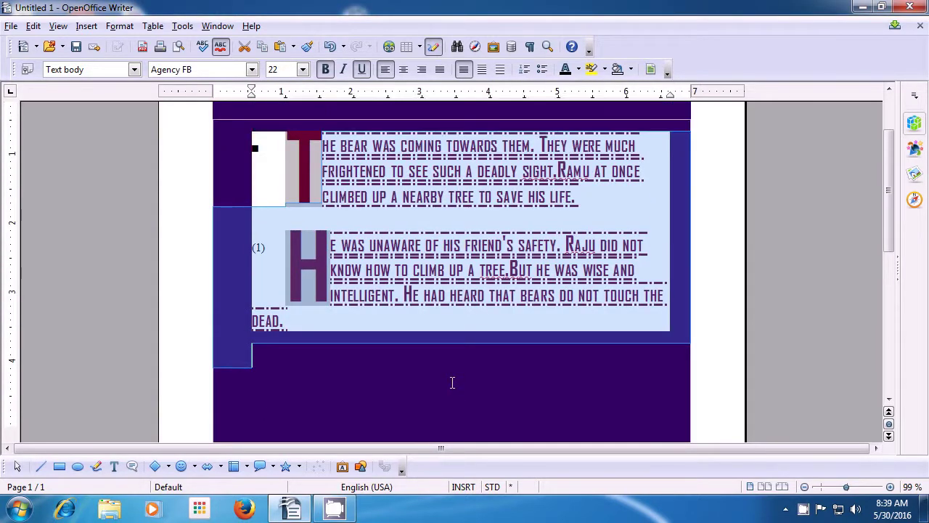
pyautogui.scroll(1, 451, 383)
pyautogui.click(437, 397)
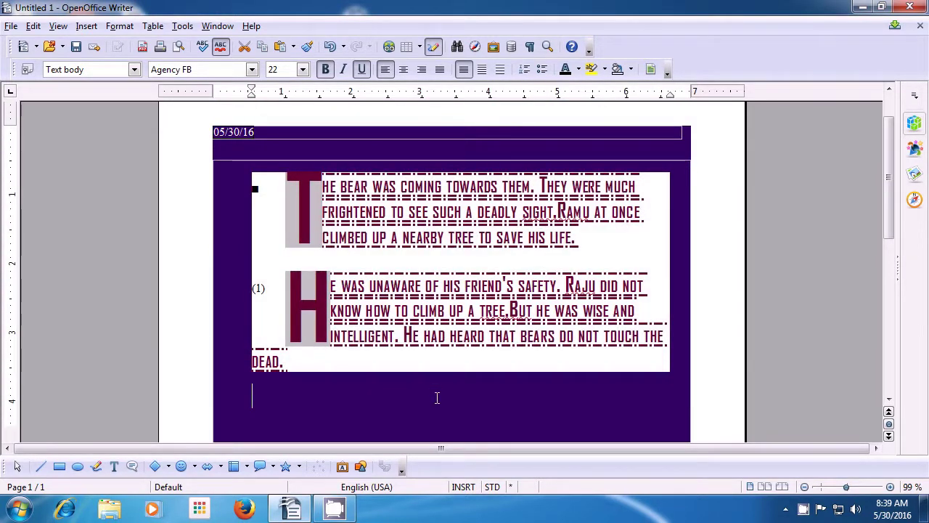
pyautogui.scroll(-3, 437, 397)
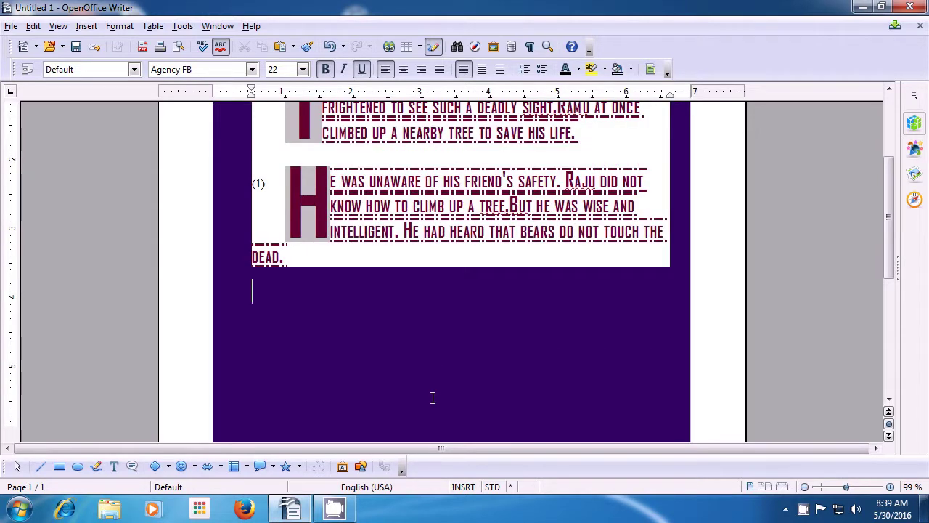